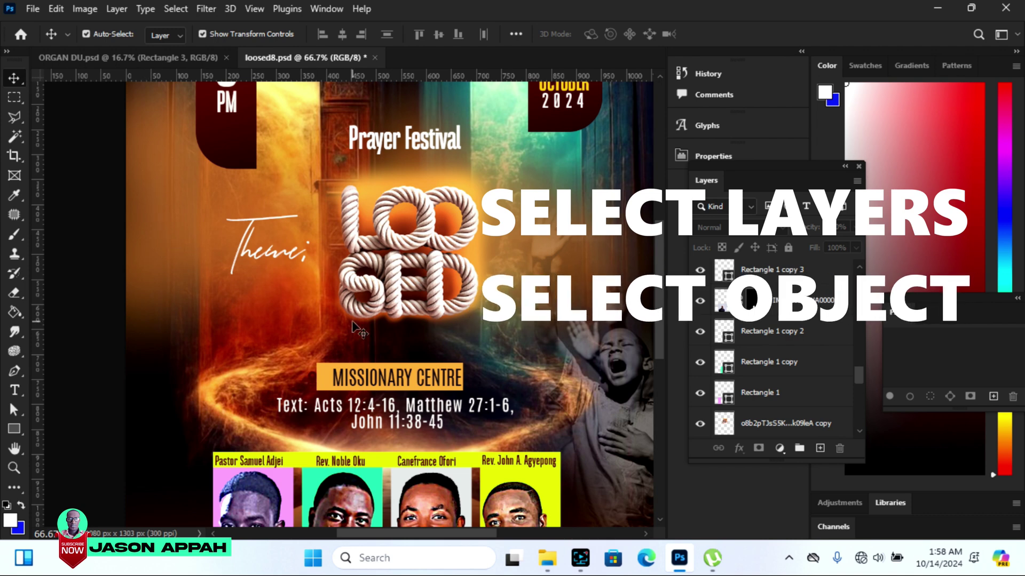
Select the LOOSED rope lettering on the flyer and move it to the right of the centre
left_click(412, 249)
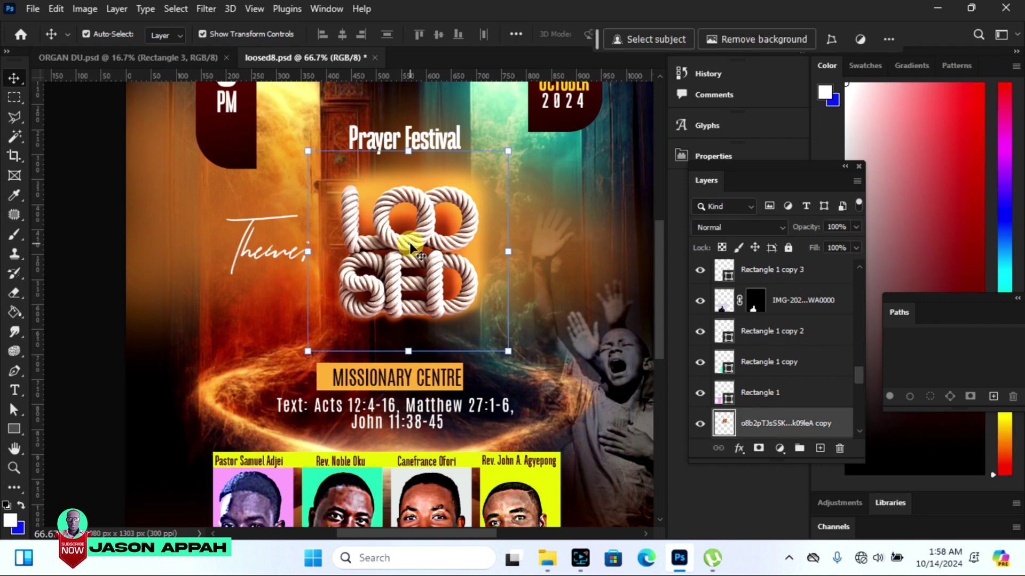
left_click_drag(412, 249, 488, 254)
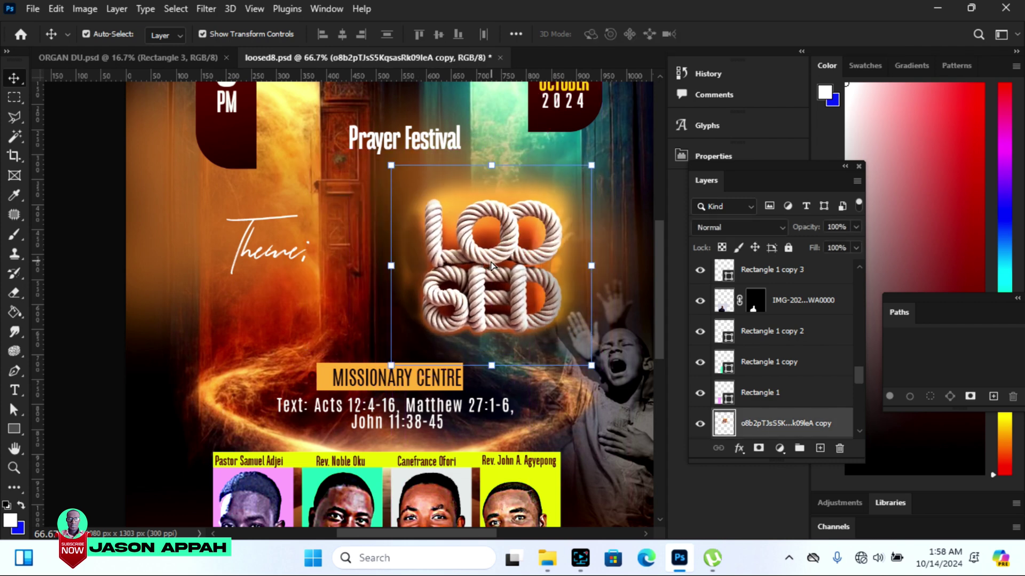
Select the flyer's texts, dark rounded shapes, rope lettering and first portrait background in turn to examine which layer each belongs to
left_click(273, 259)
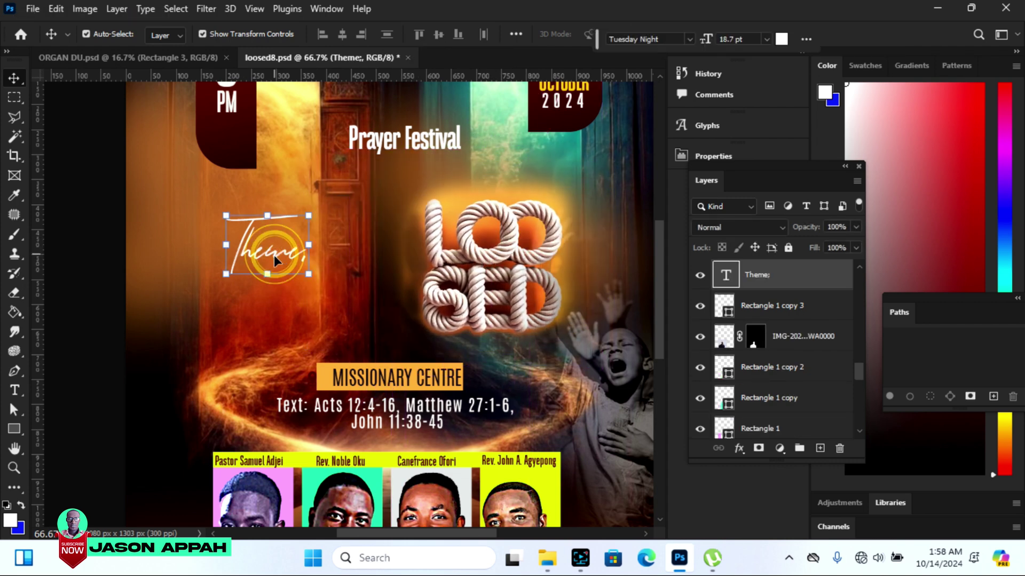
left_click(427, 151)
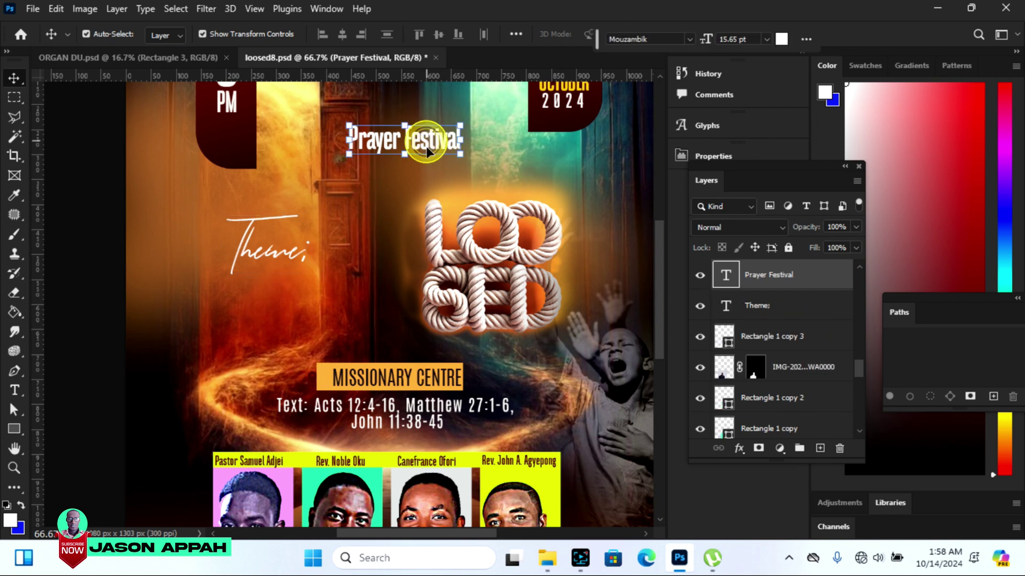
left_click(480, 264)
left_click(246, 156)
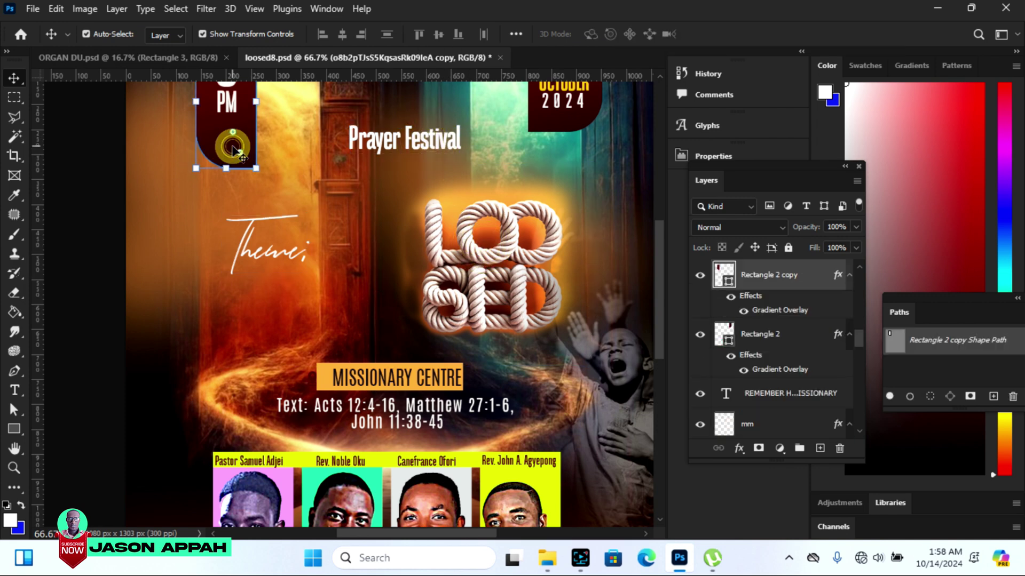
left_click(503, 254)
left_click(582, 105)
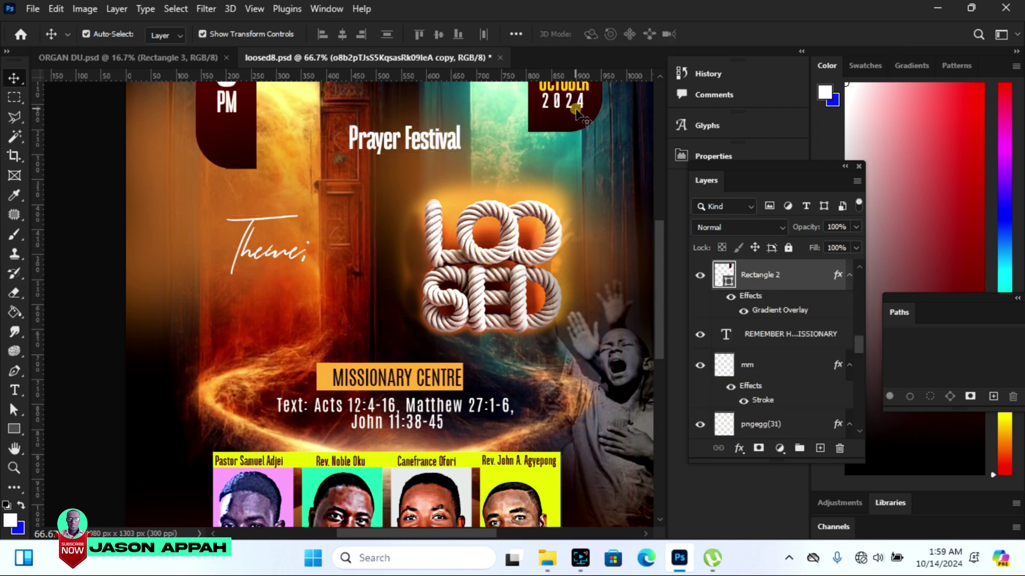
left_click(459, 378)
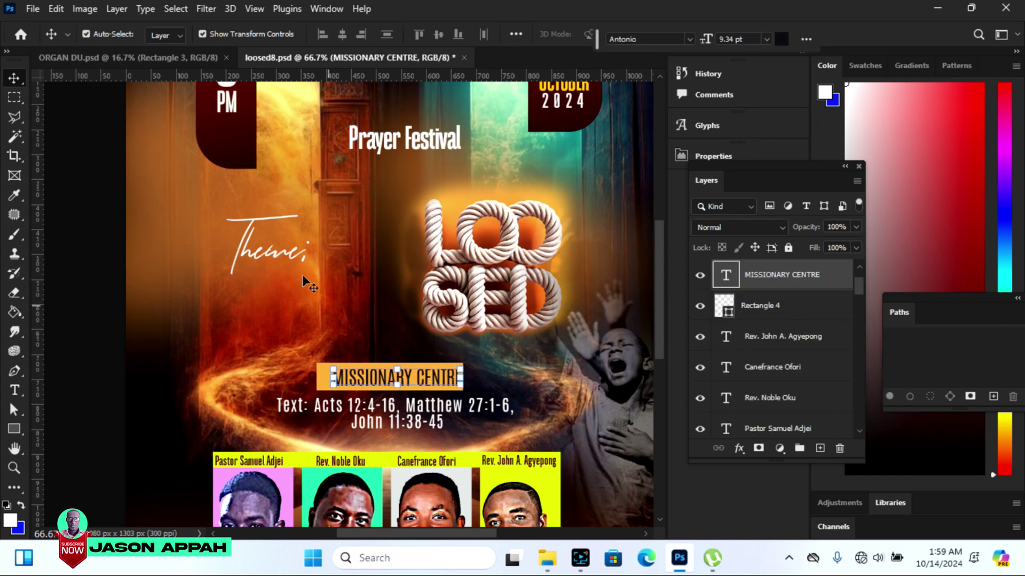
left_click(283, 257)
left_click(284, 489)
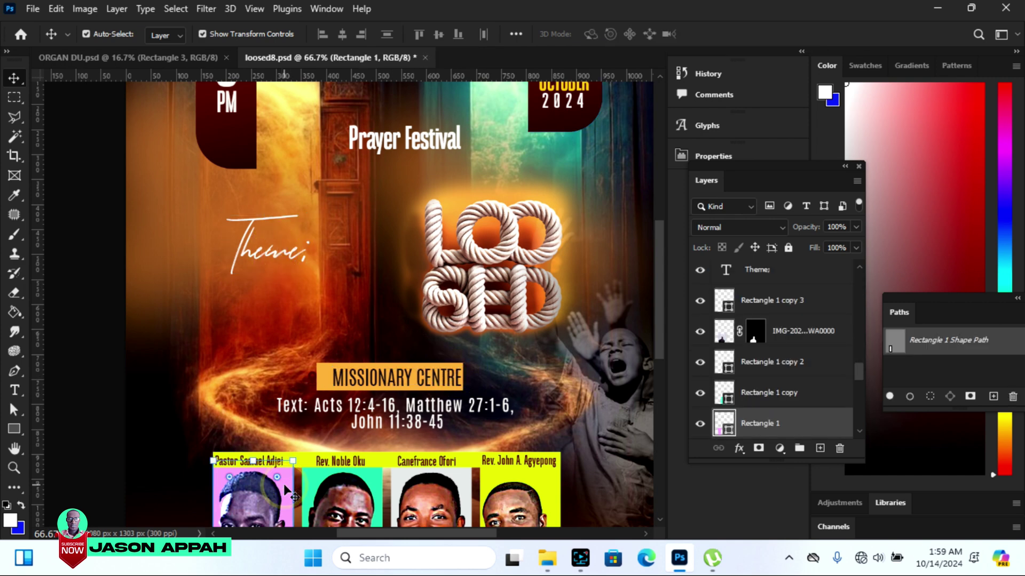
left_click(472, 250)
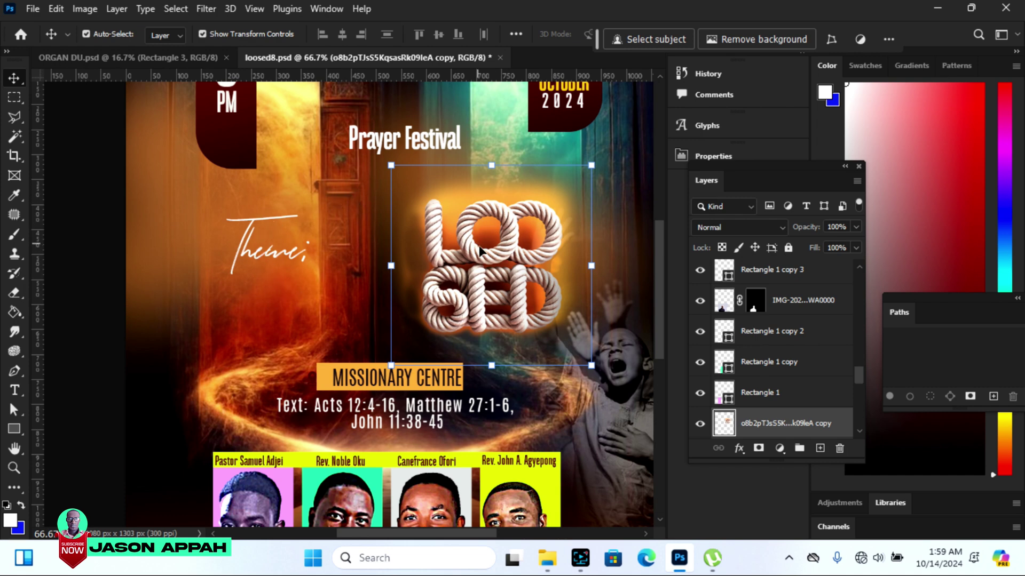
Move the LOOSED lettering slightly up and right, and place the Prayer Festival text directly above it
left_click(484, 263)
left_click(487, 259)
left_click(489, 257)
left_click_drag(489, 257, 512, 246)
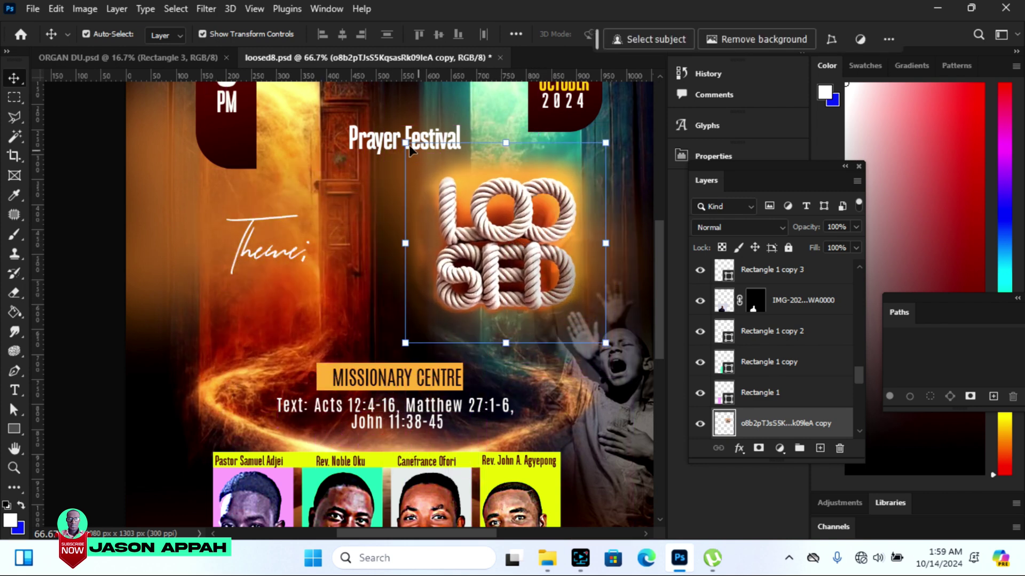
left_click(367, 141)
left_click_drag(392, 143, 569, 145)
Spread out the flyer elements by moving Theme; left, the dark PM shape toward the centre, and the LOOSED lettering slightly down and left
left_click(274, 262)
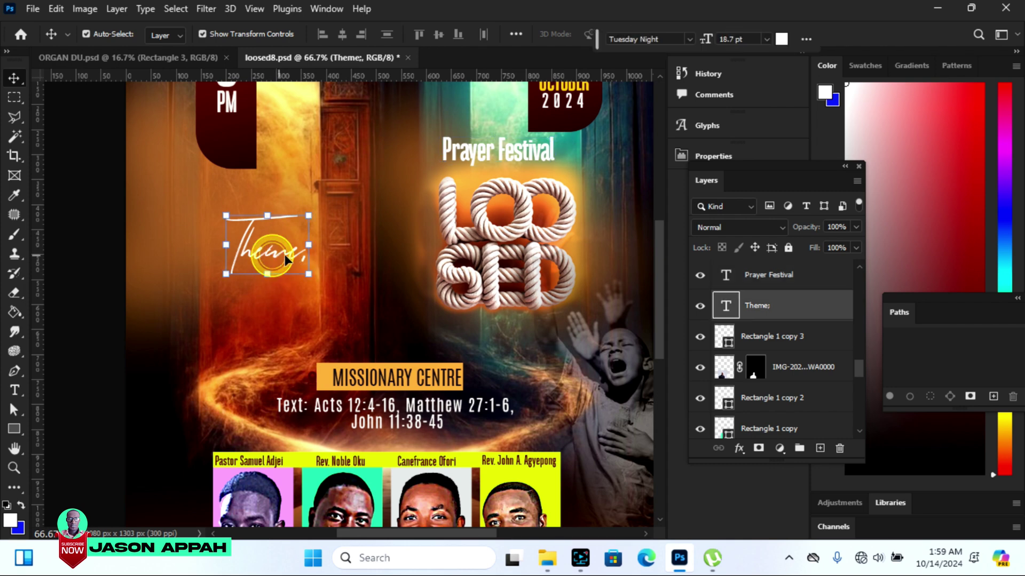
left_click_drag(287, 254, 286, 280)
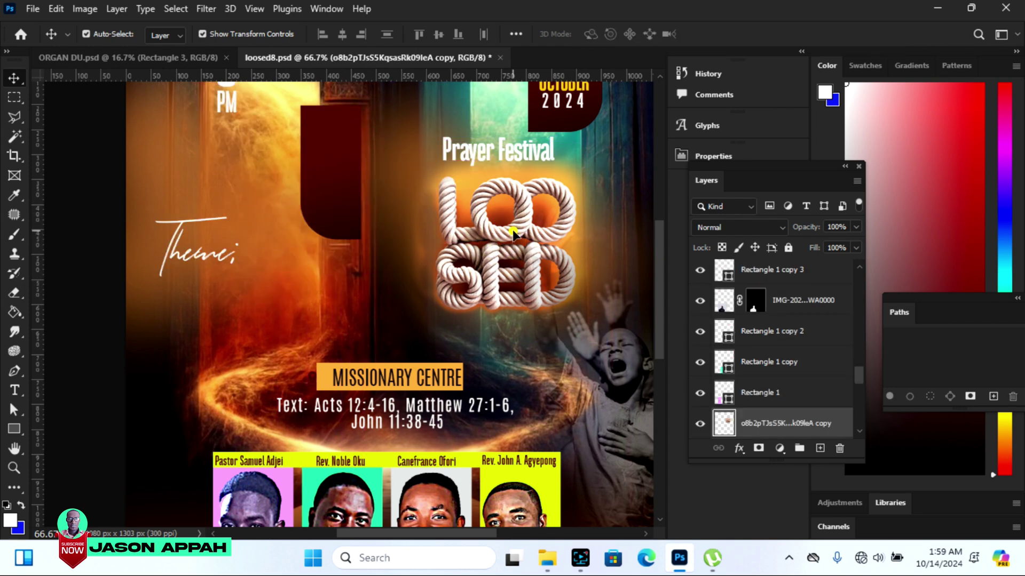
left_click_drag(513, 233, 474, 251)
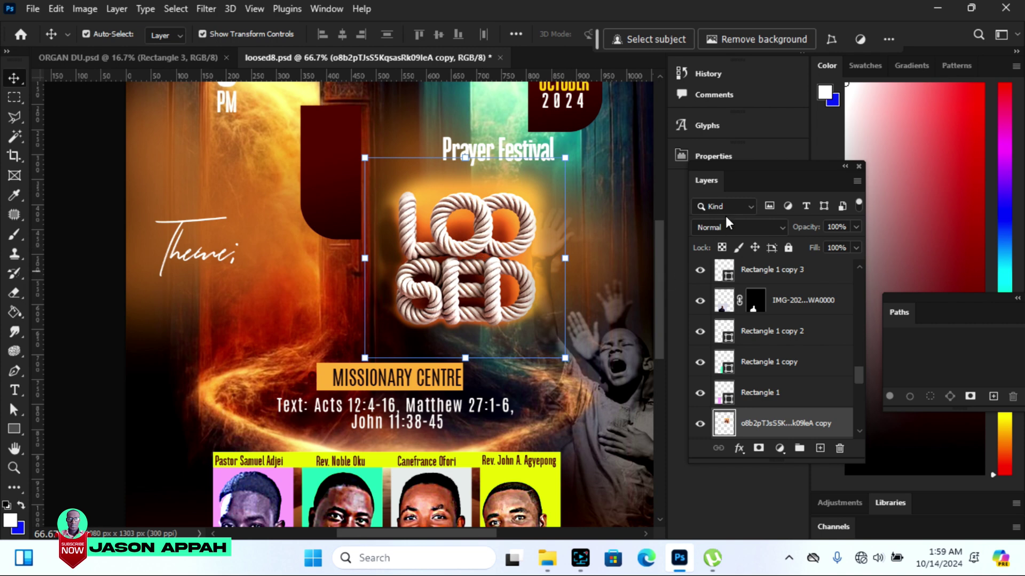
Bring the layer list beside the artwork and select the Rectangle 1, Rectangle 1 copy and MISSIONARY CENTRE layers from it
left_click_drag(770, 161, 642, 161)
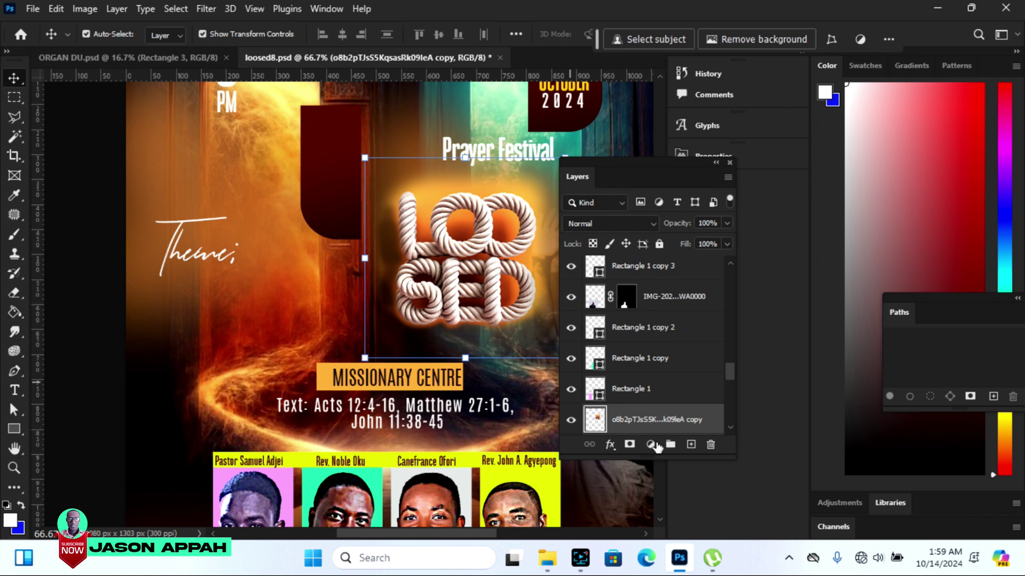
left_click(627, 394)
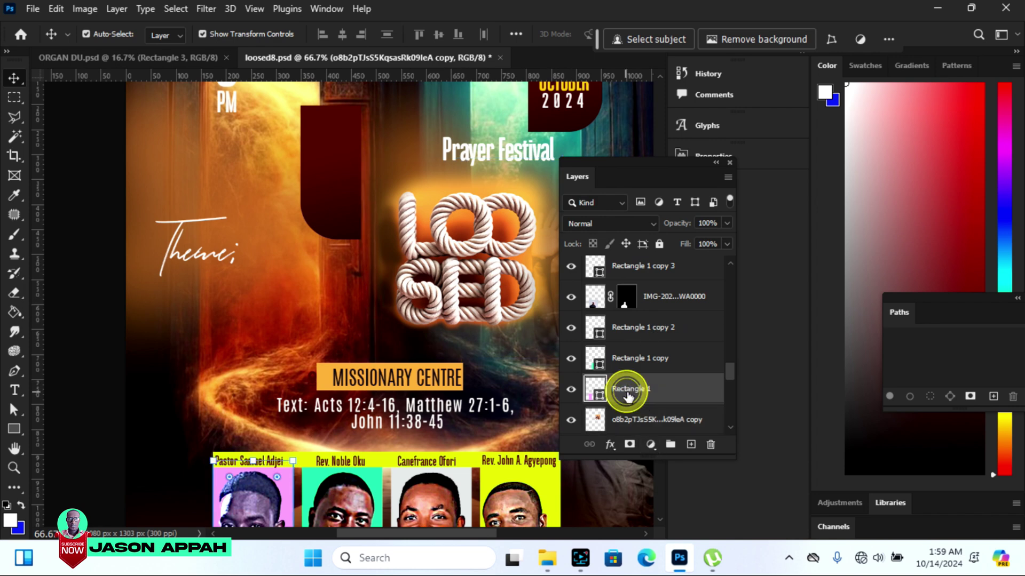
left_click(648, 358)
left_click_drag(732, 369, 733, 277)
left_click(654, 301)
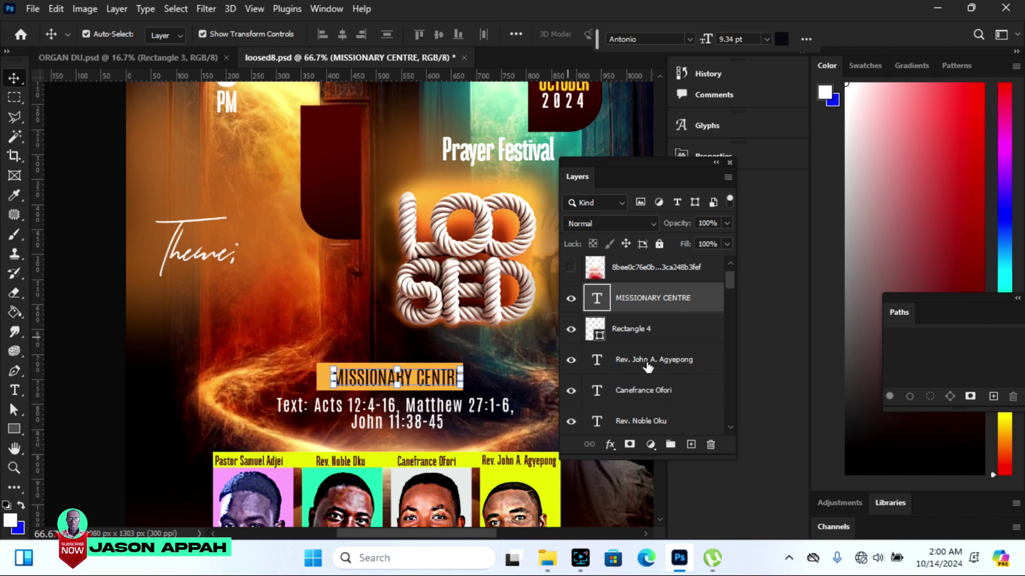
Select the OCTOBER text layer from the layer list, move the text above MISSIONARY CENTRE and scale it to 135.12%
left_click_drag(725, 274, 732, 308)
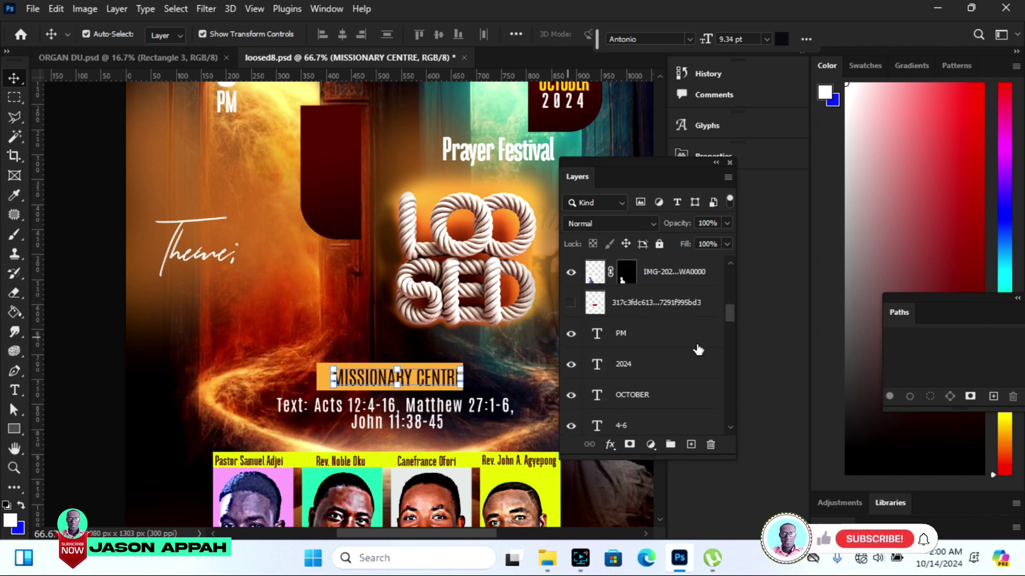
left_click(643, 395)
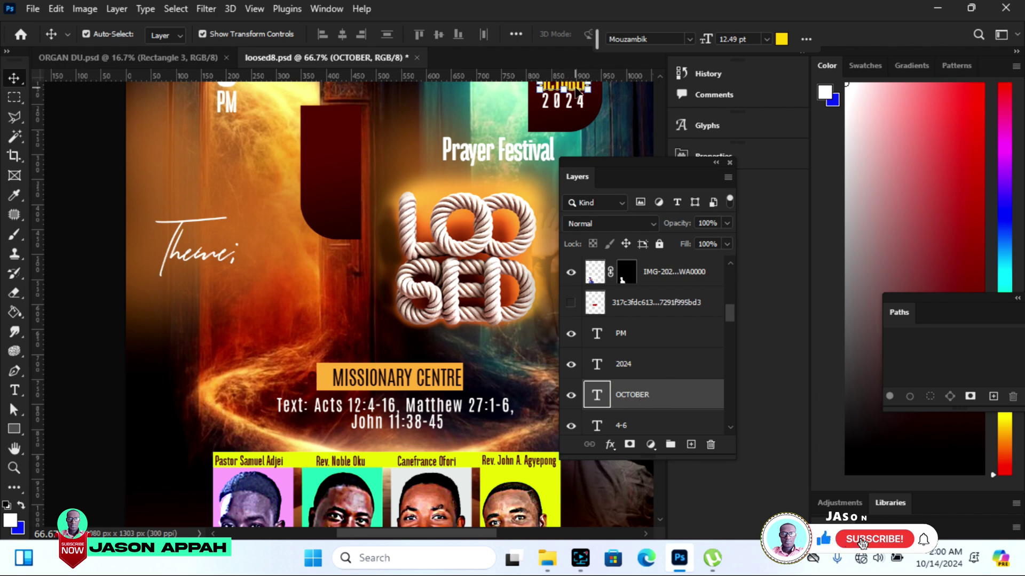
left_click_drag(578, 92, 329, 320)
key("ctrl+t")
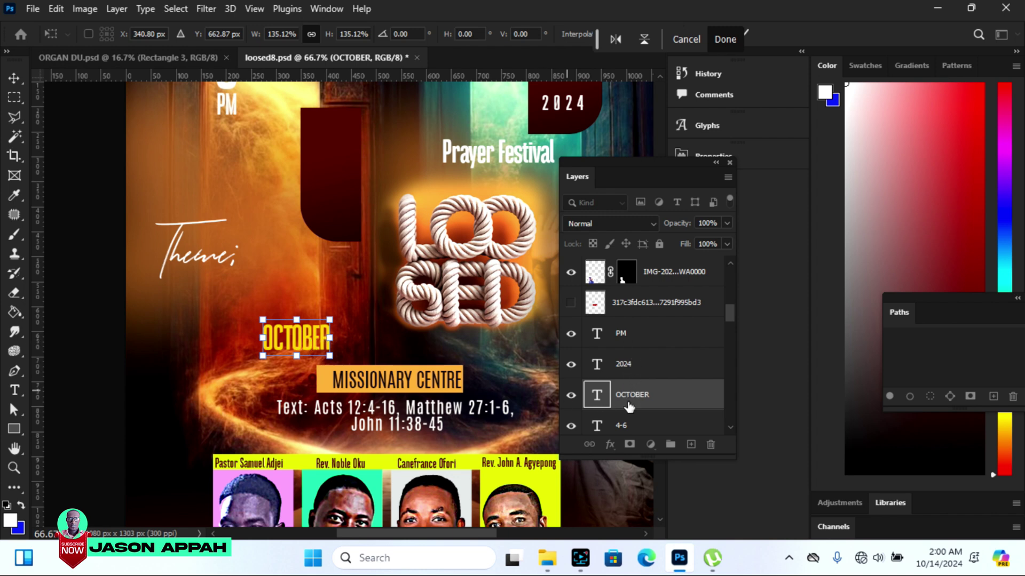
key("Return")
Move the LOOSED lettering left so it sits partly behind the dark rounded shape, just above MISSIONARY CENTRE
left_click(484, 250)
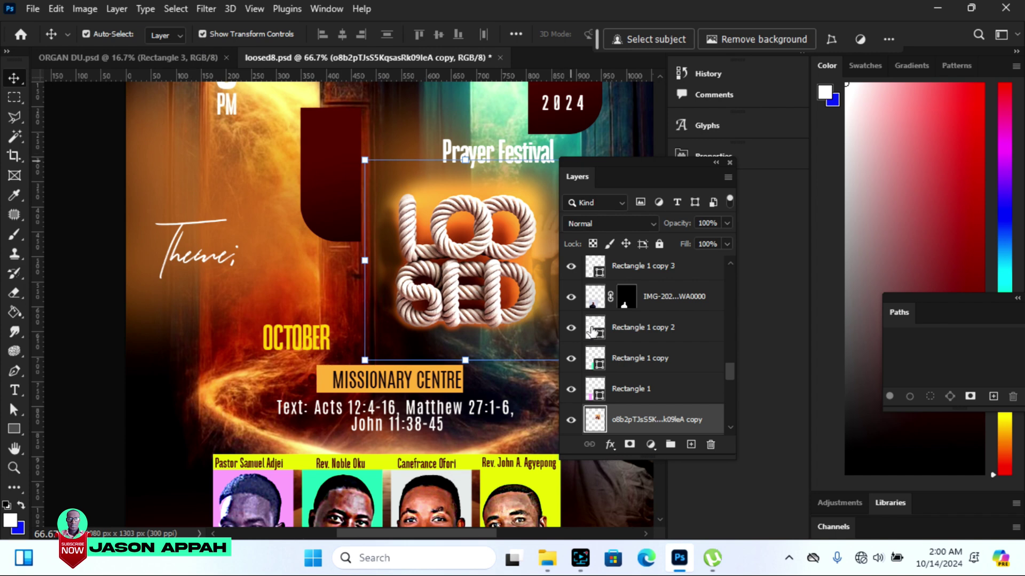
left_click_drag(456, 231, 360, 201)
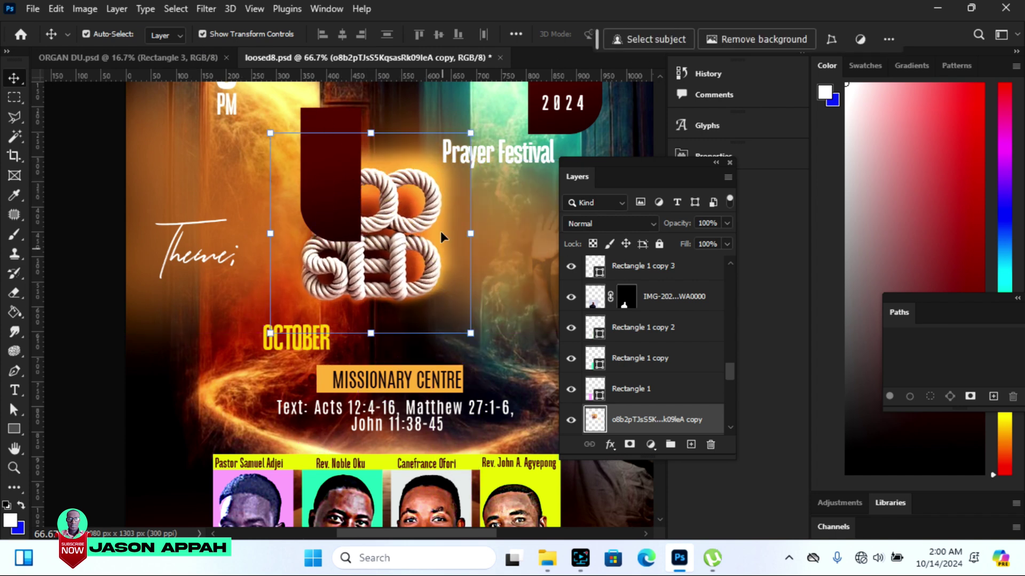
left_click_drag(408, 215, 418, 256)
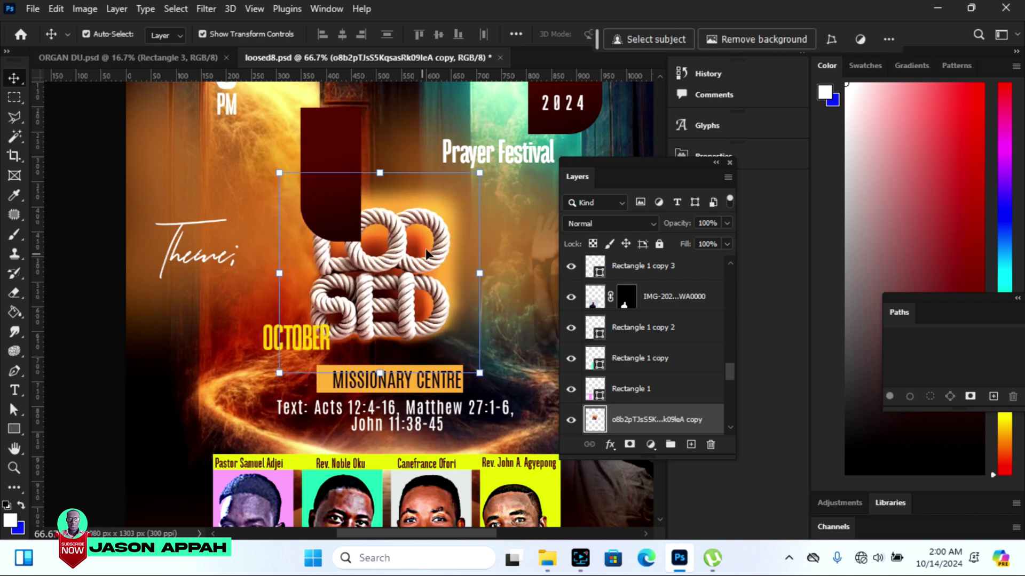
Move the LOOSED lettering right with Show Transform Controls off, and again with the option back on, until it sits below Prayer Festival
left_click(202, 35)
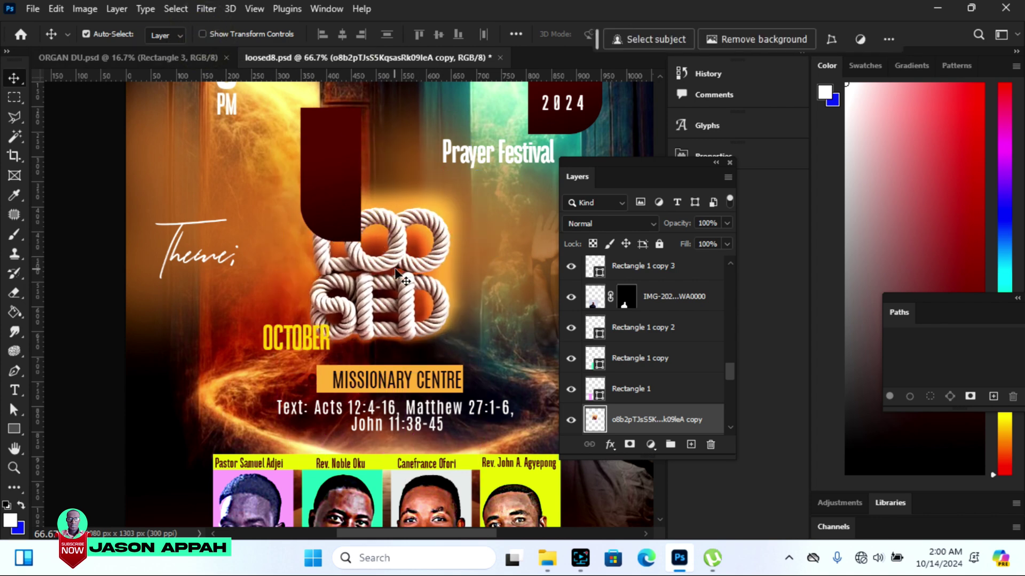
left_click_drag(400, 279, 448, 280)
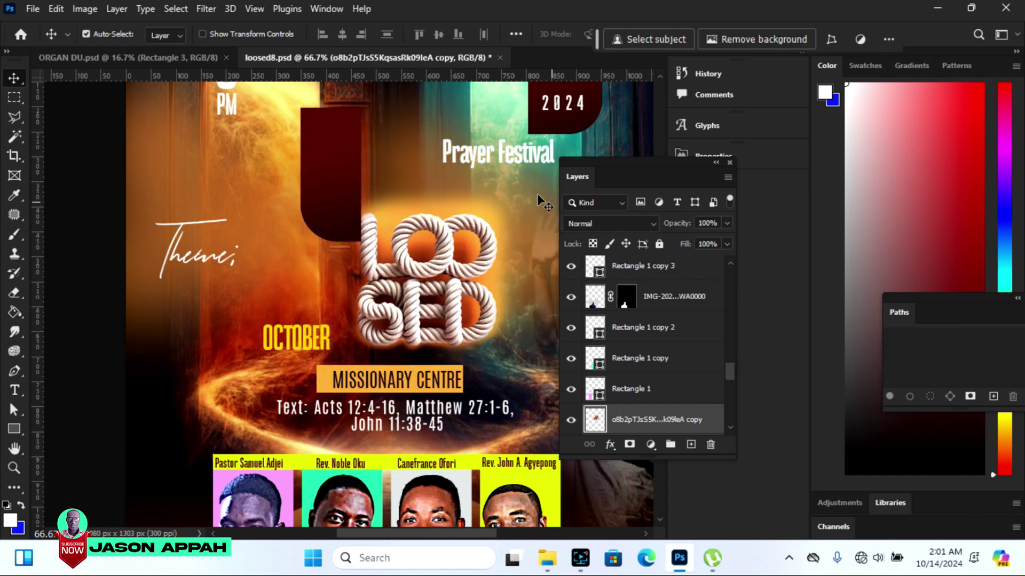
left_click(203, 34)
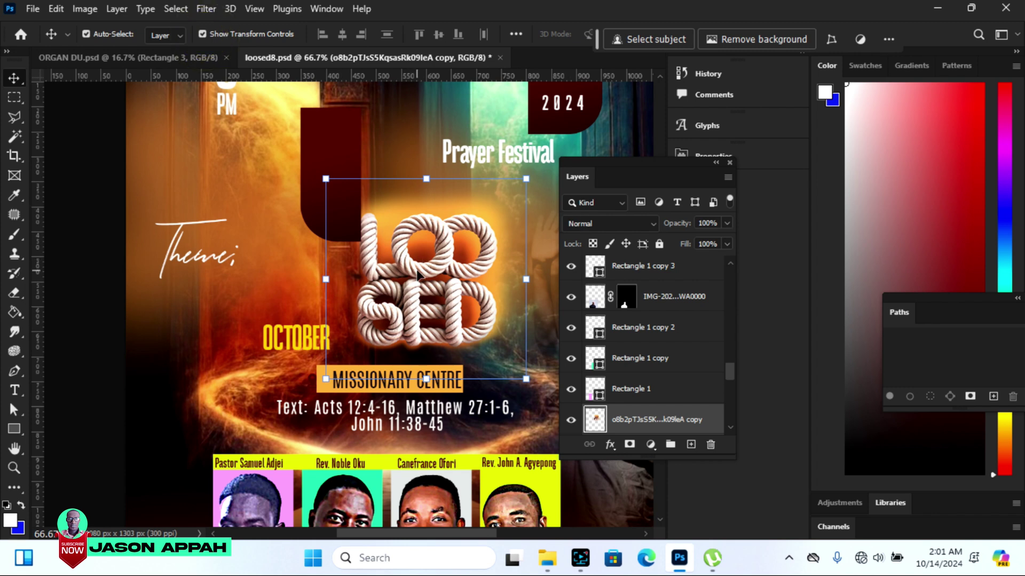
left_click_drag(416, 276, 475, 267)
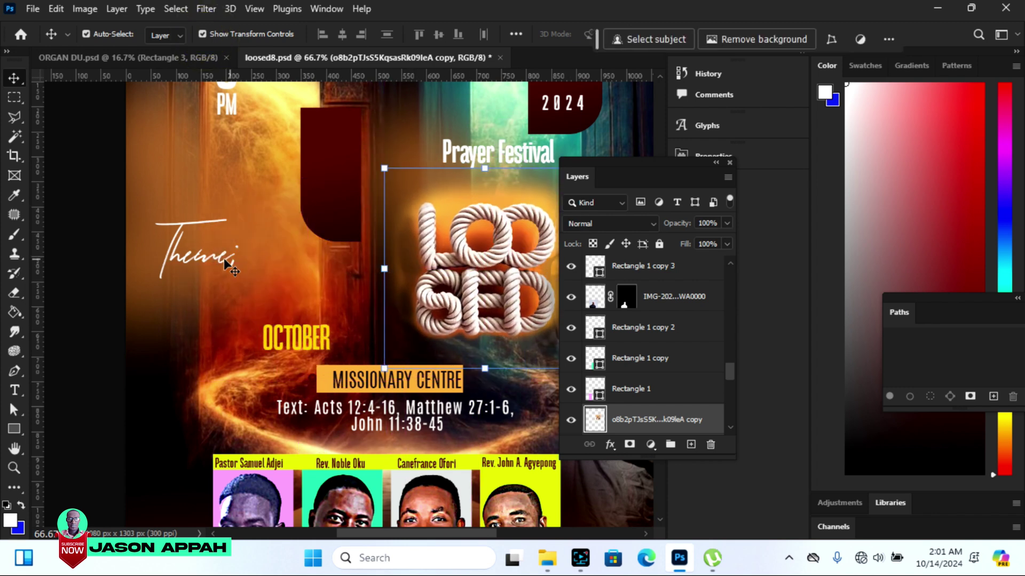
Turn off Show Transform Controls with Theme; selected, and move the OCTOBER text up beside it
left_click(203, 266)
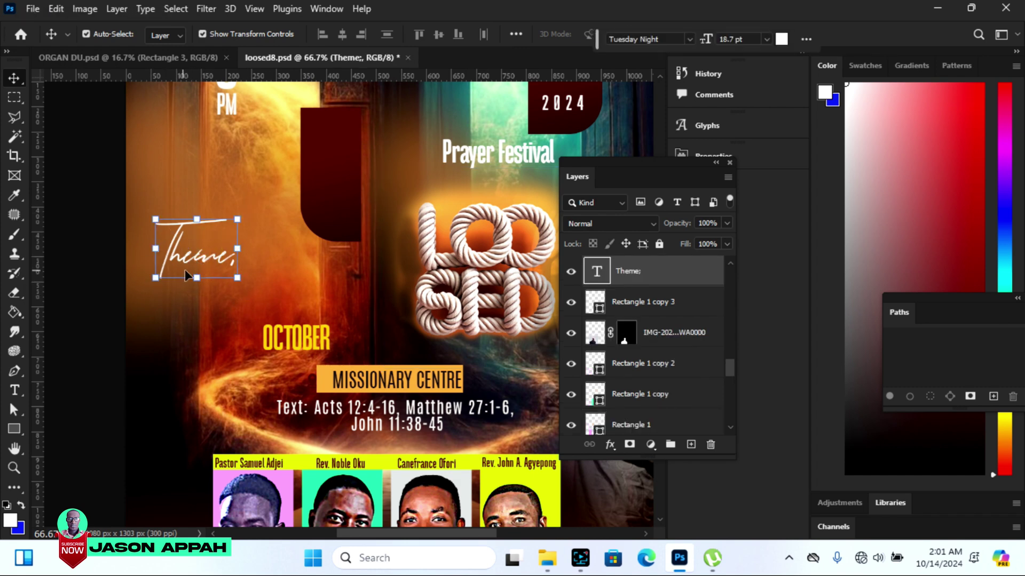
left_click(203, 34)
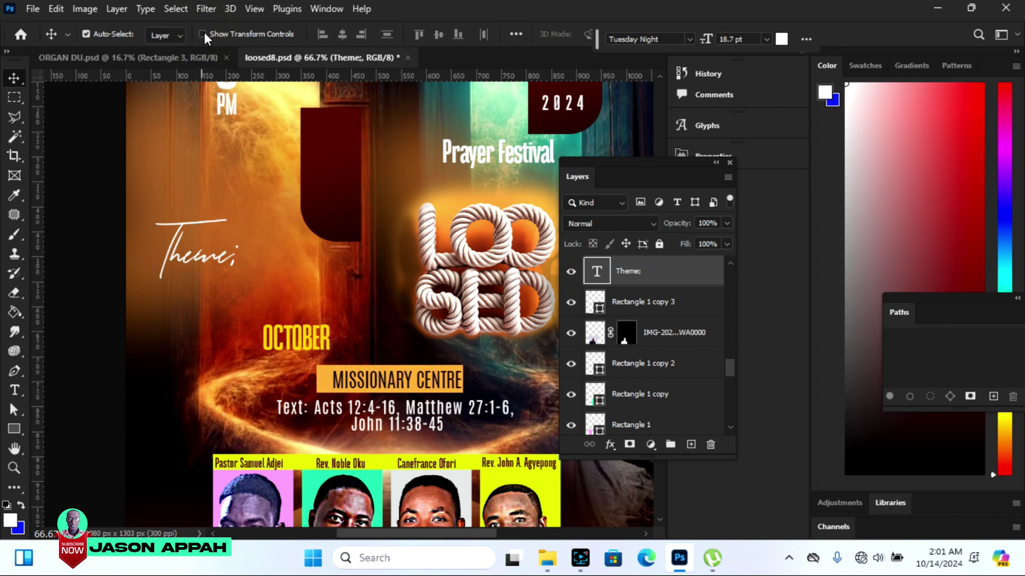
left_click(303, 345)
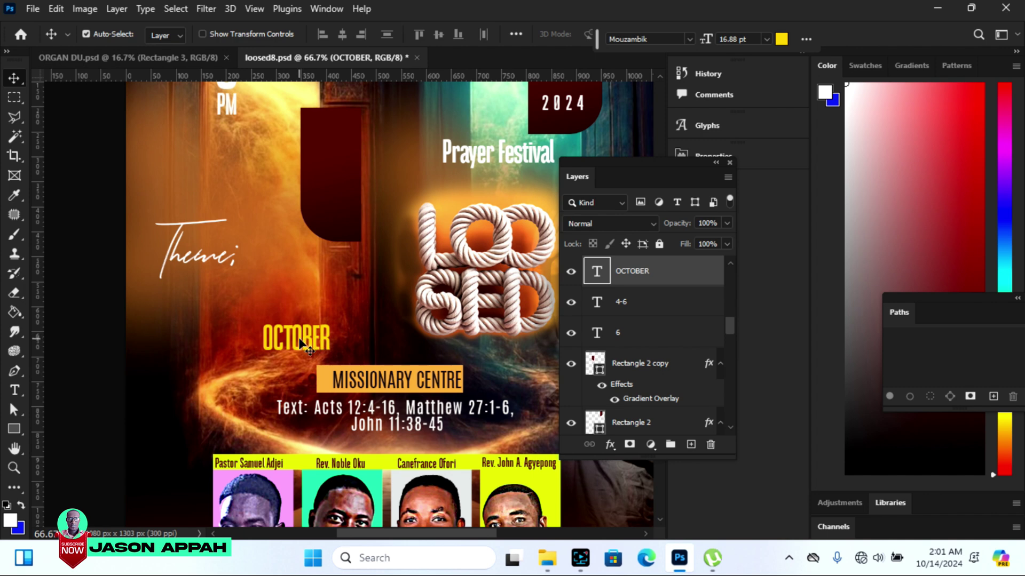
left_click_drag(310, 345, 324, 271)
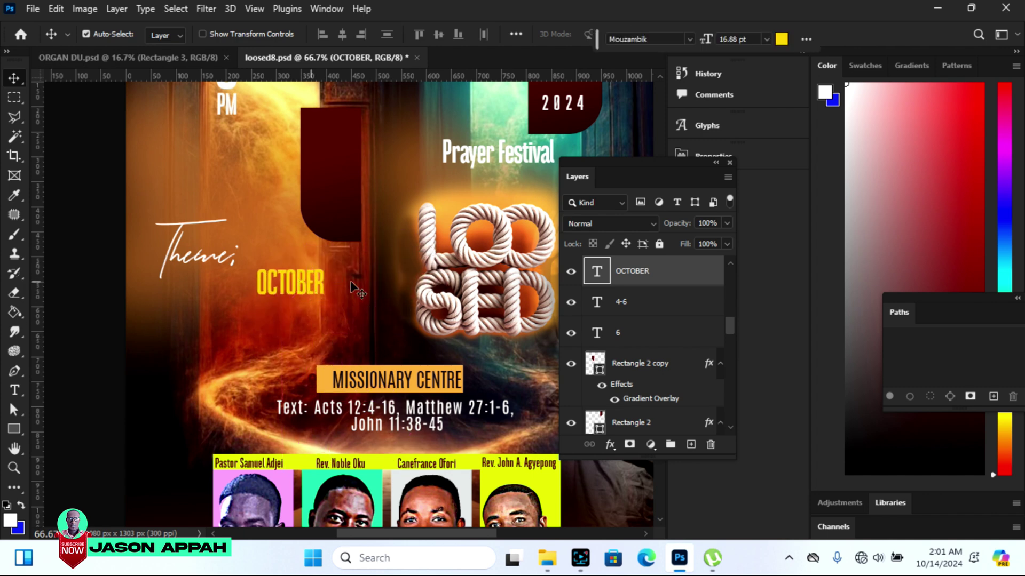
Move the LOOSED lettering slightly down and left, and shift the orange bar left, away from the MISSIONARY CENTRE text
left_click(483, 264)
left_click_drag(499, 261, 475, 280)
left_click_drag(323, 376, 224, 359)
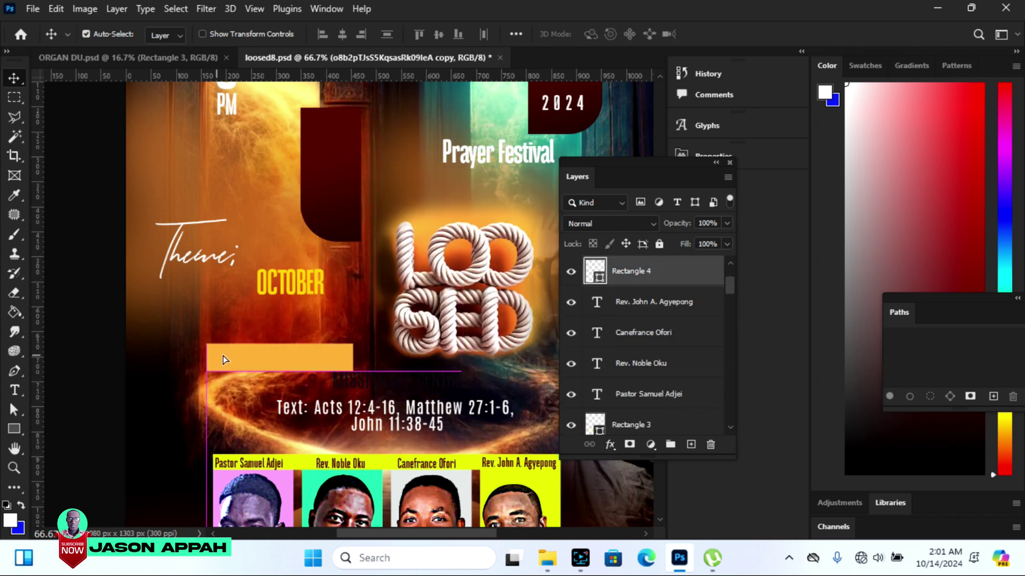
Turn Show Transform Controls back on with Prayer Festival selected, and select the dark rounded shape beside the lettering
left_click(468, 161)
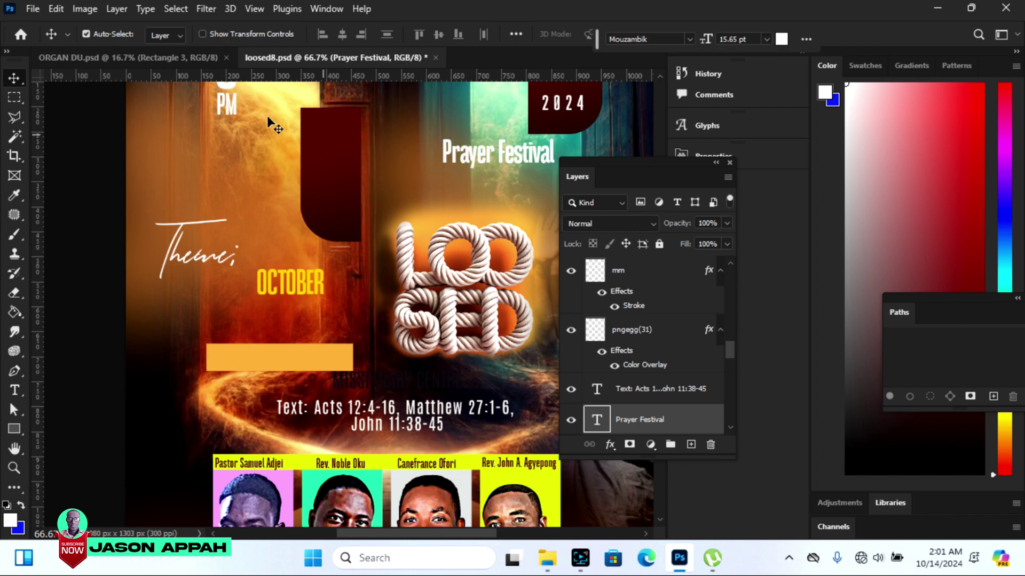
left_click(203, 33)
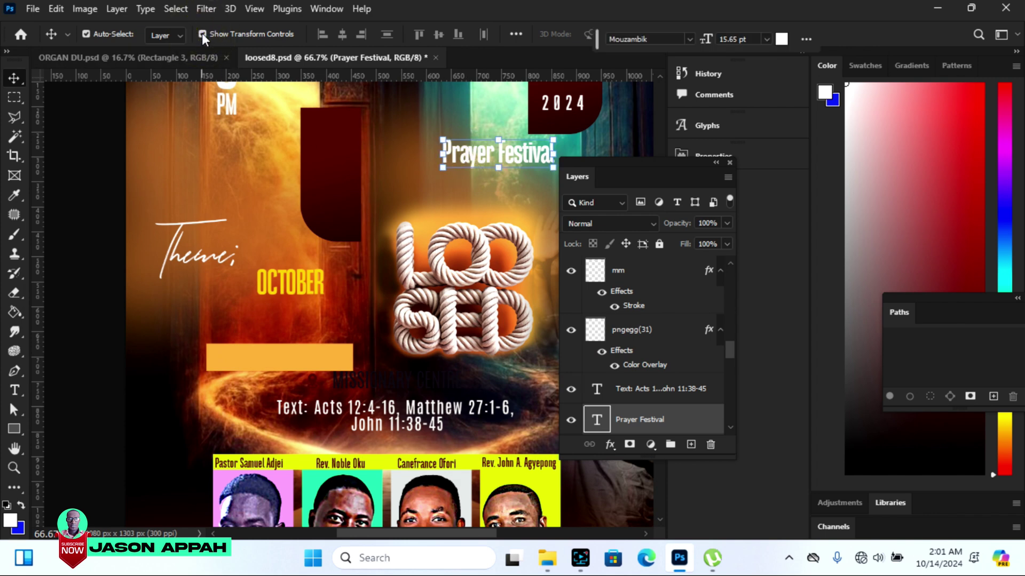
left_click(327, 178)
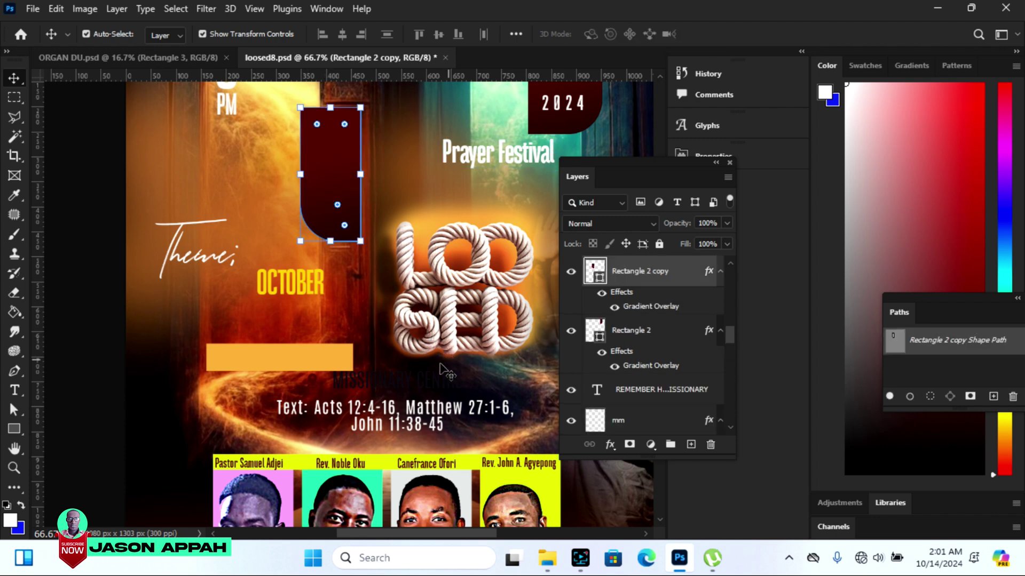
Move the orange bar up over the OCTOBER text and select the LOOSED lettering
left_click_drag(336, 372, 338, 296)
left_click(466, 296)
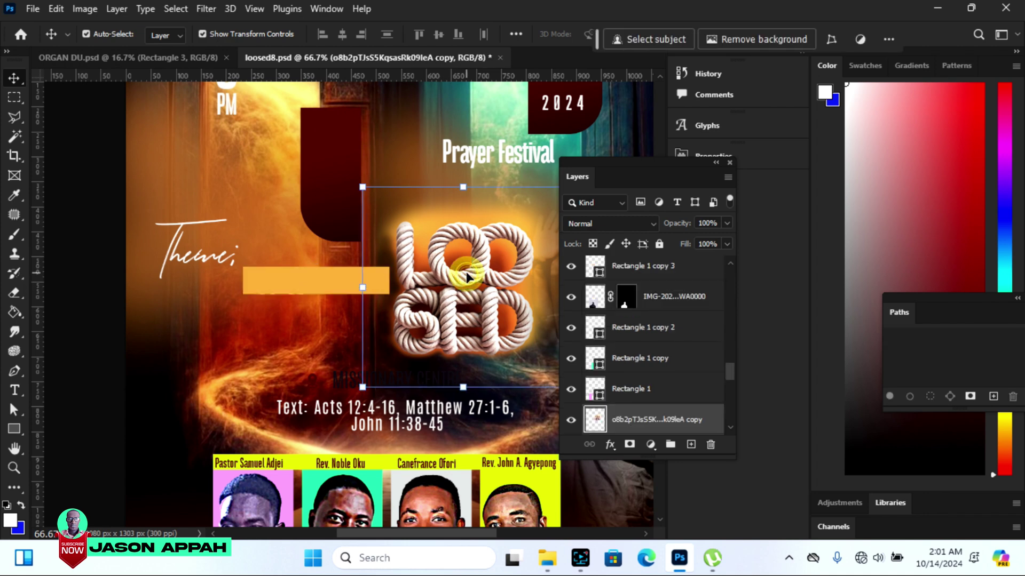
Select the Theme; lettering on the loosed8.psd flyer
left_click(198, 258)
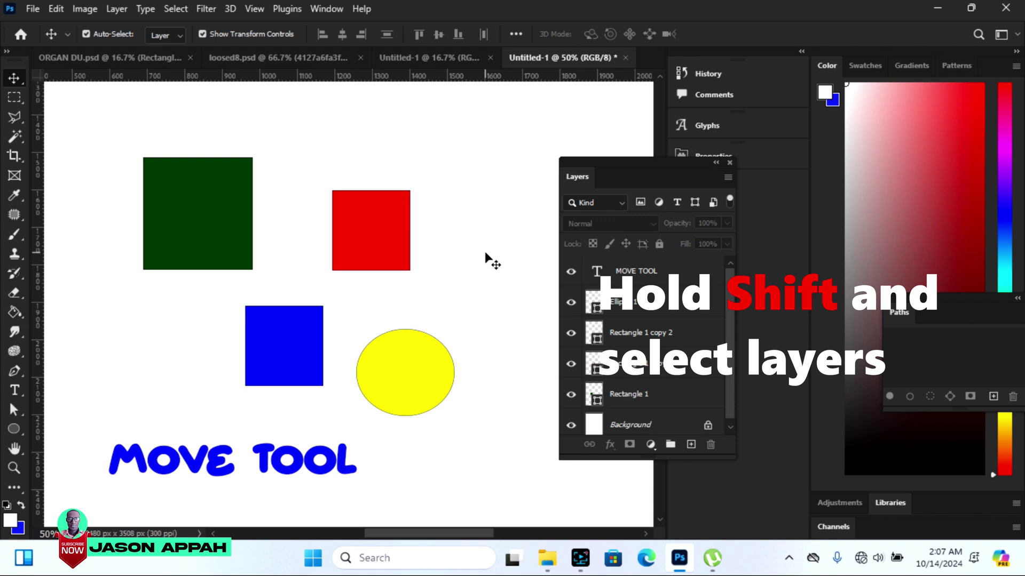
Select all layers from MOVE TOOL down to Rectangle 1 and move the objects together slightly up and to the right
left_click(644, 273)
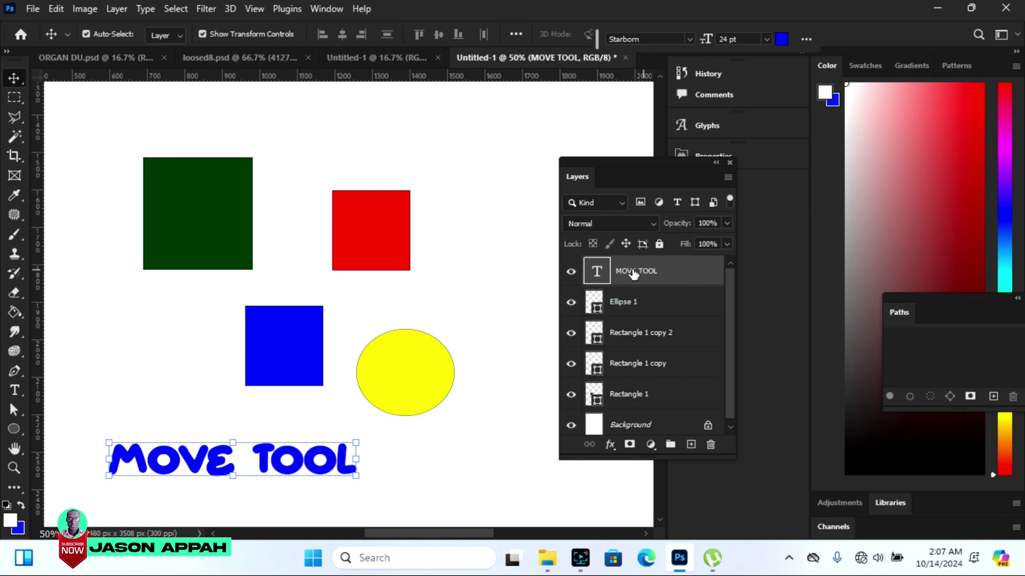
left_click(641, 307, "shift")
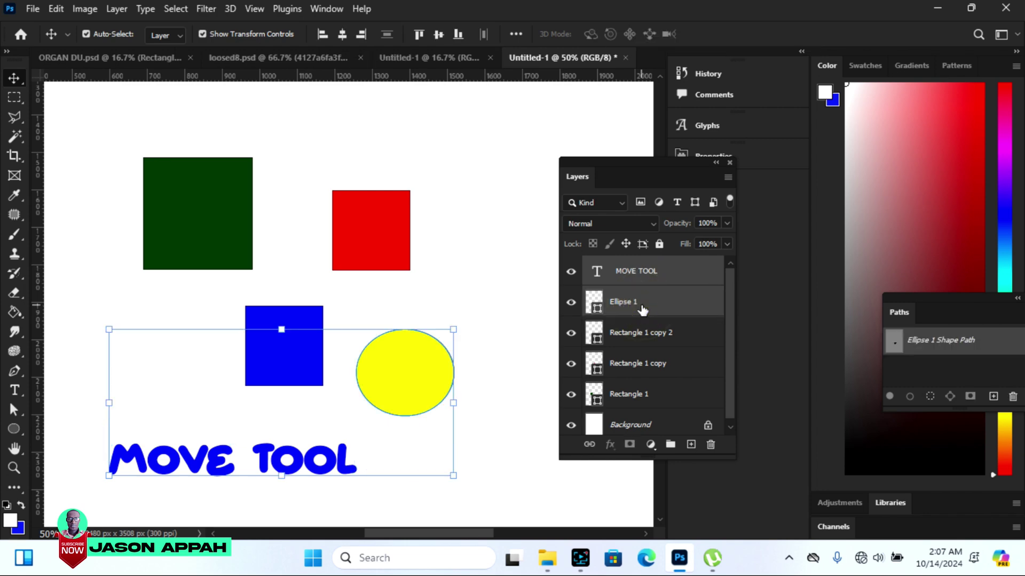
left_click(654, 340, "shift")
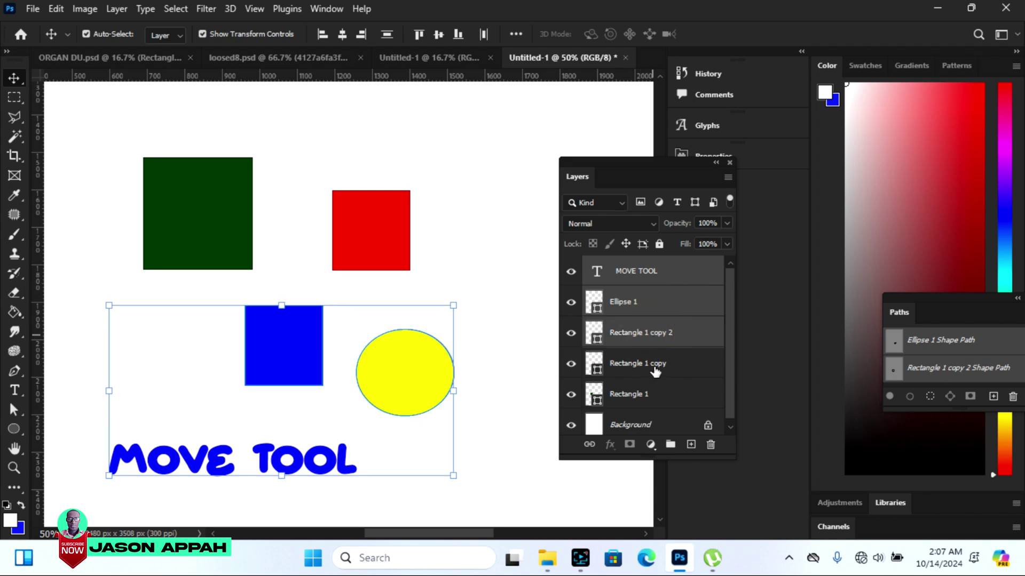
left_click(656, 367, "shift")
left_click(647, 396, "shift")
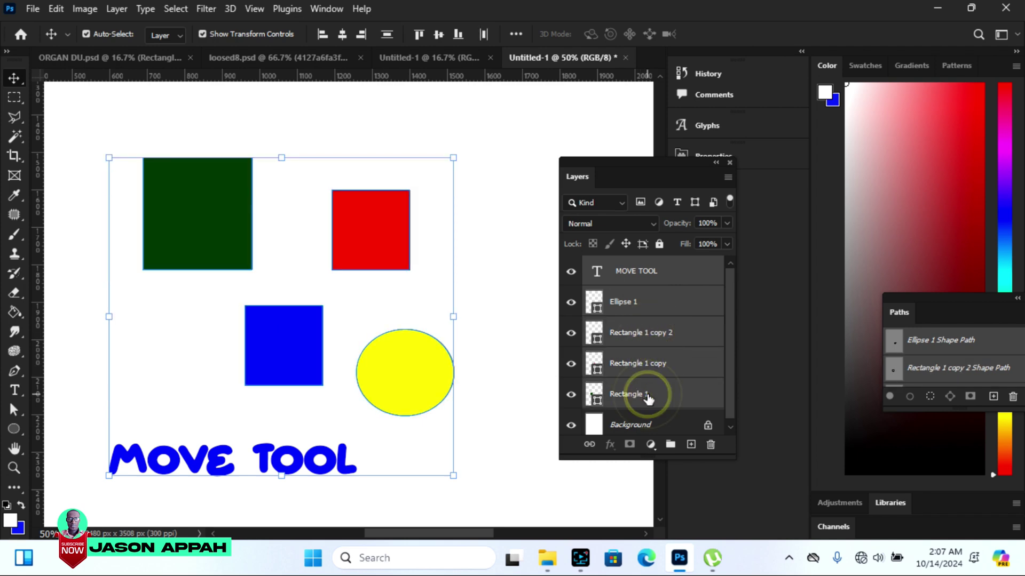
left_click_drag(360, 235, 404, 219)
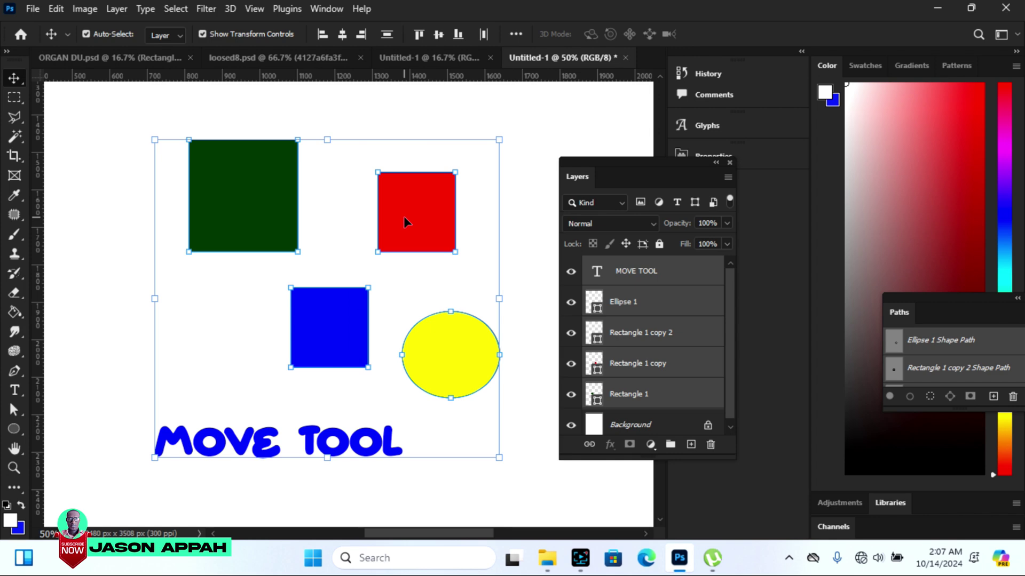
Reduce the selection to the top three layers, then select the green and red squares together on the canvas
left_click(633, 274, "shift")
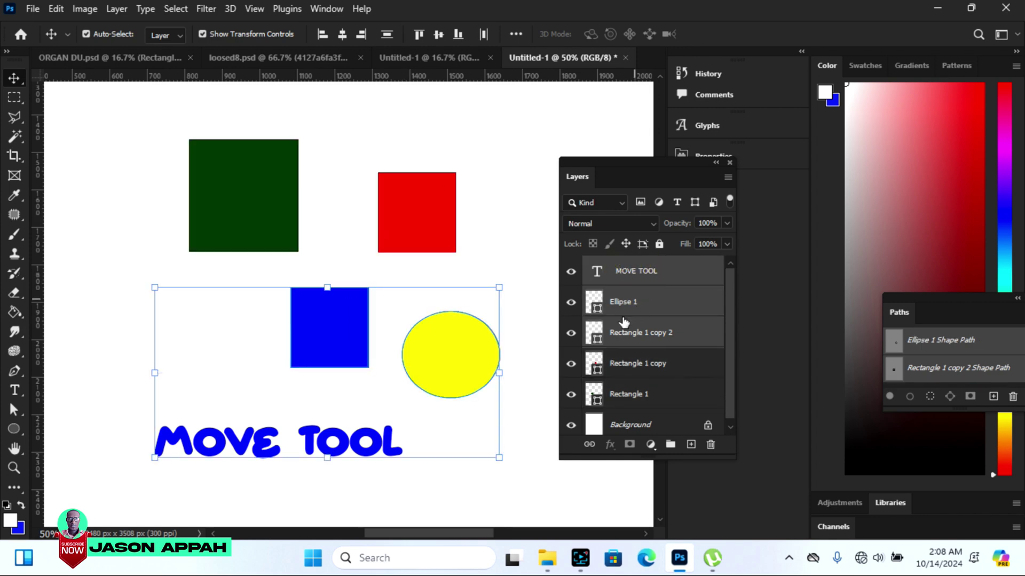
left_click(417, 231)
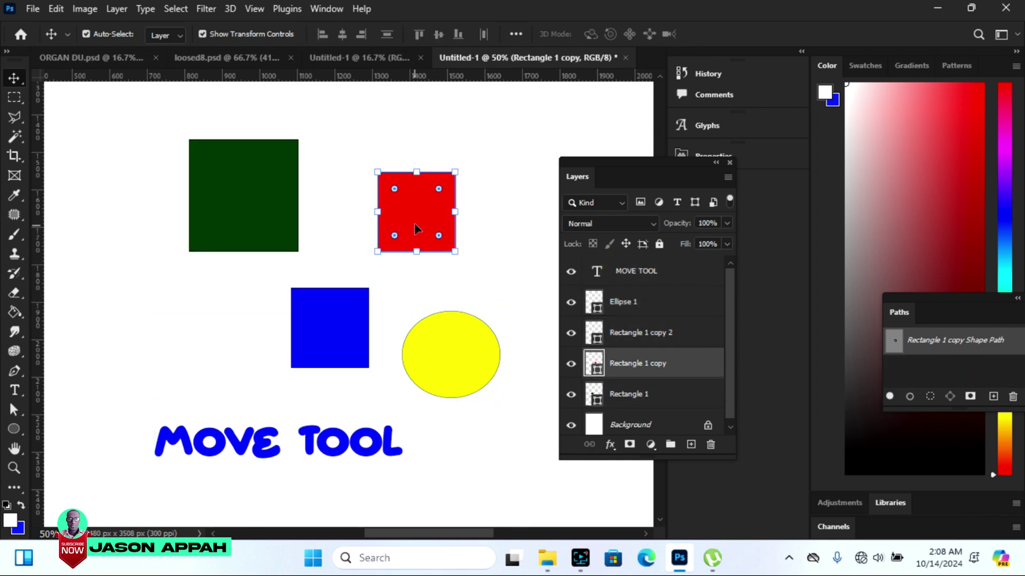
left_click(240, 179)
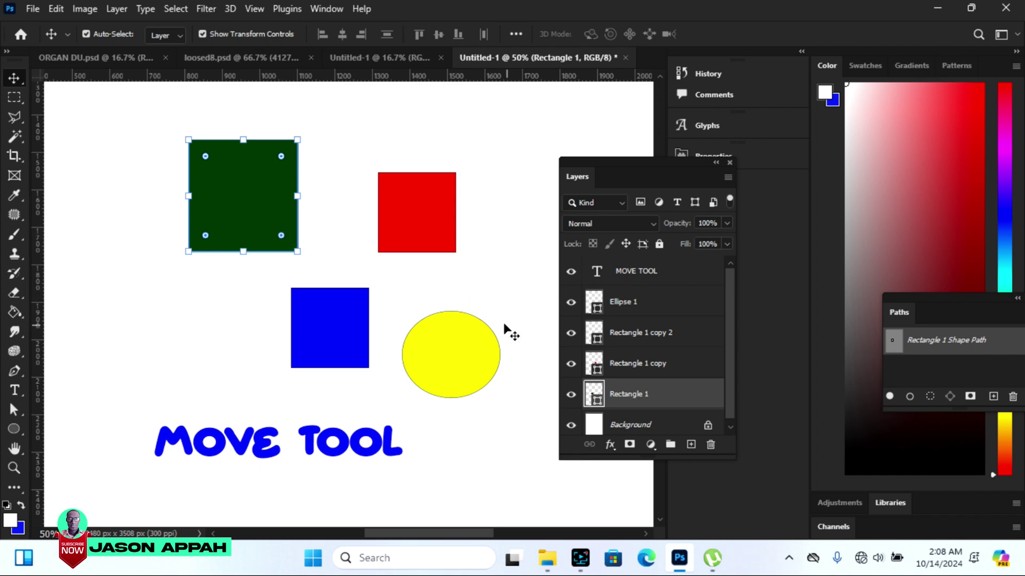
left_click(426, 213, "shift")
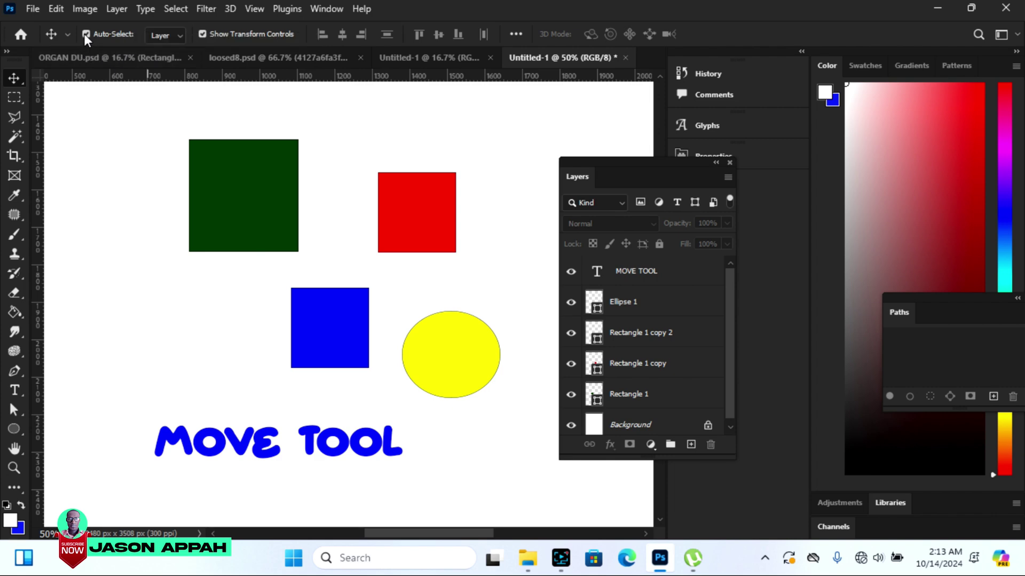
With Auto-Select on, select the green square, red square, yellow ellipse and blue square one after another on the canvas
left_click(257, 188)
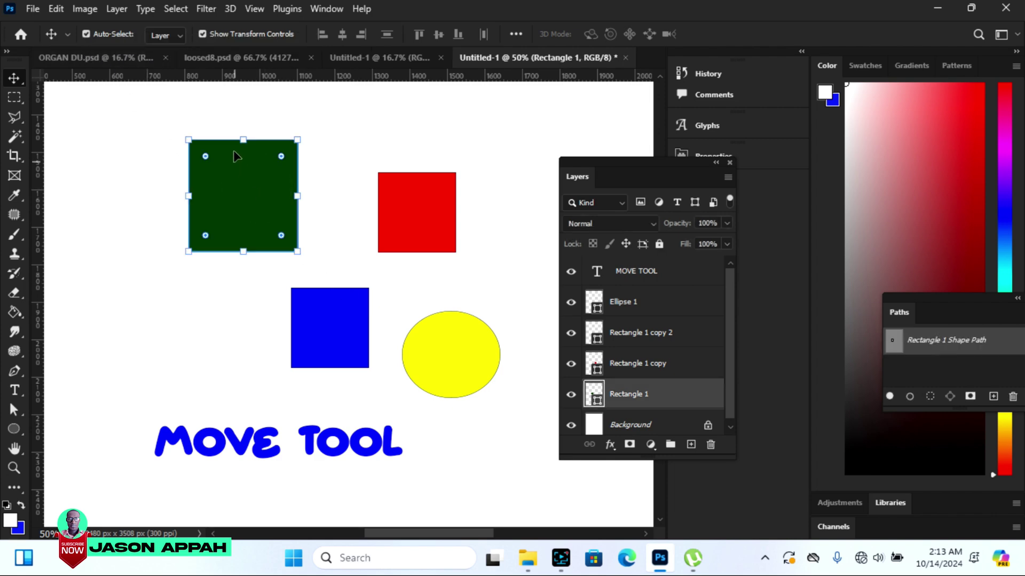
left_click(415, 215)
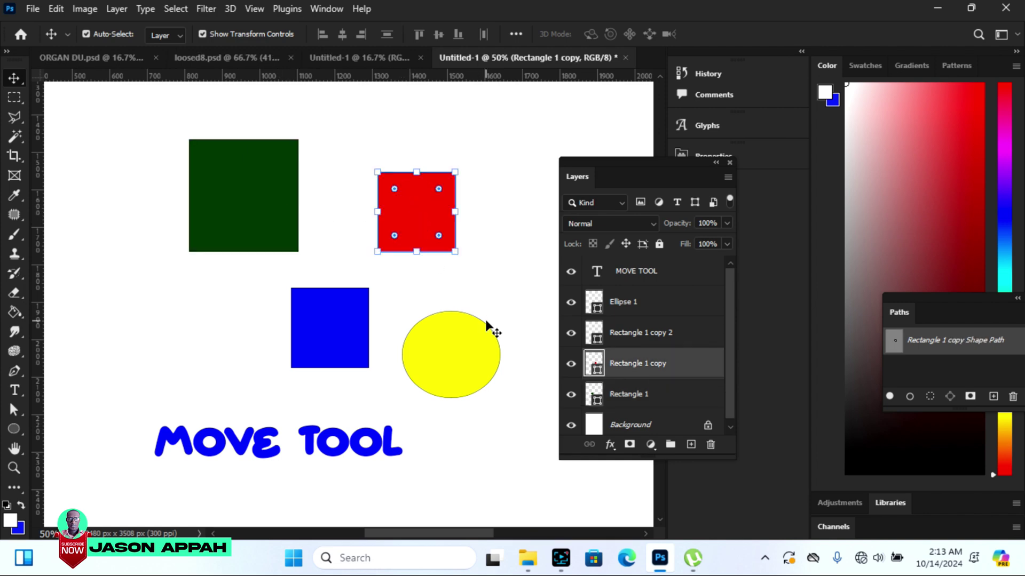
left_click(421, 353)
left_click(322, 352)
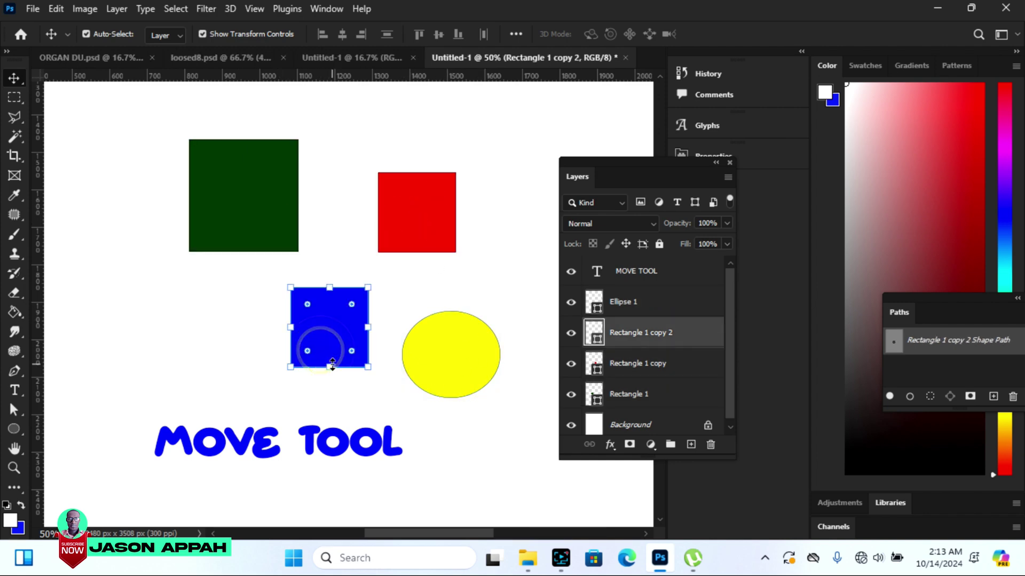
Turn off Auto-Select and shift the selected blue square slightly right, starting the move from over the green square
left_click(87, 35)
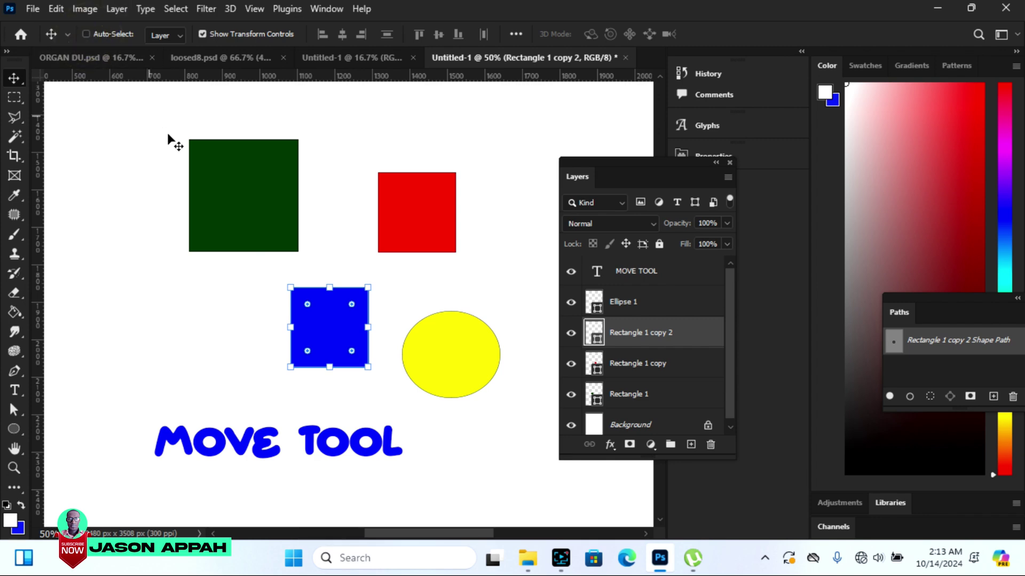
left_click(255, 188)
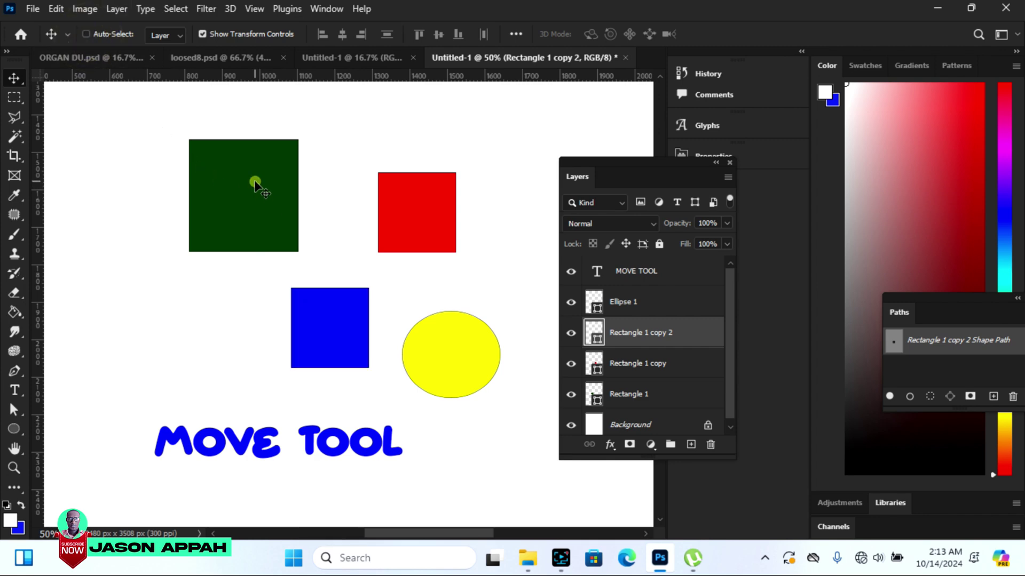
left_click(255, 187)
mouse_move(255, 180)
left_mouse_down()
mouse_move(208, 203)
mouse_move(266, 178)
left_mouse_up()
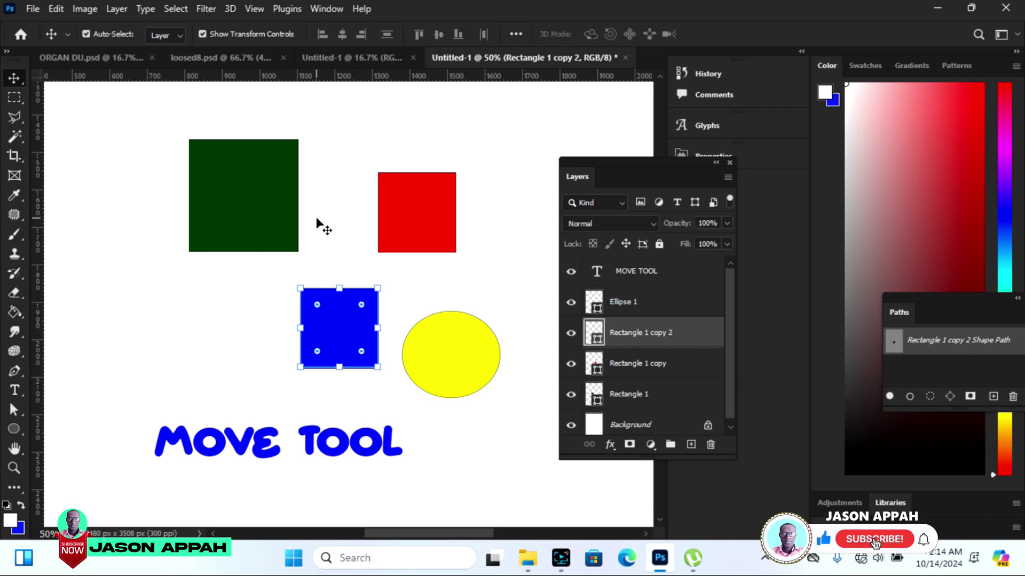
Switch Auto-Select on and off, then use it temporarily to select the green, red, blue and again green squares on the canvas
key("ctrl")
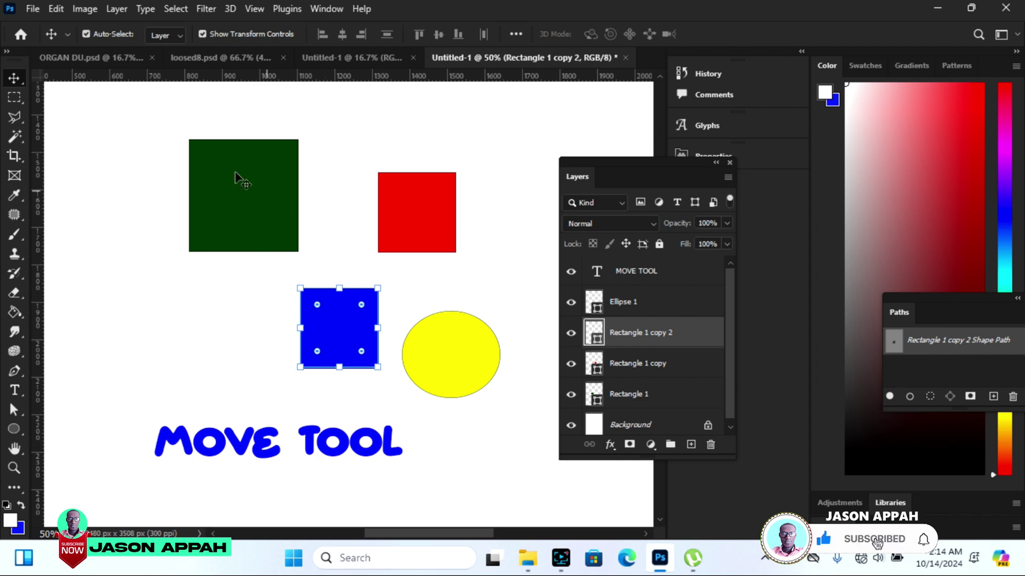
left_click(86, 35)
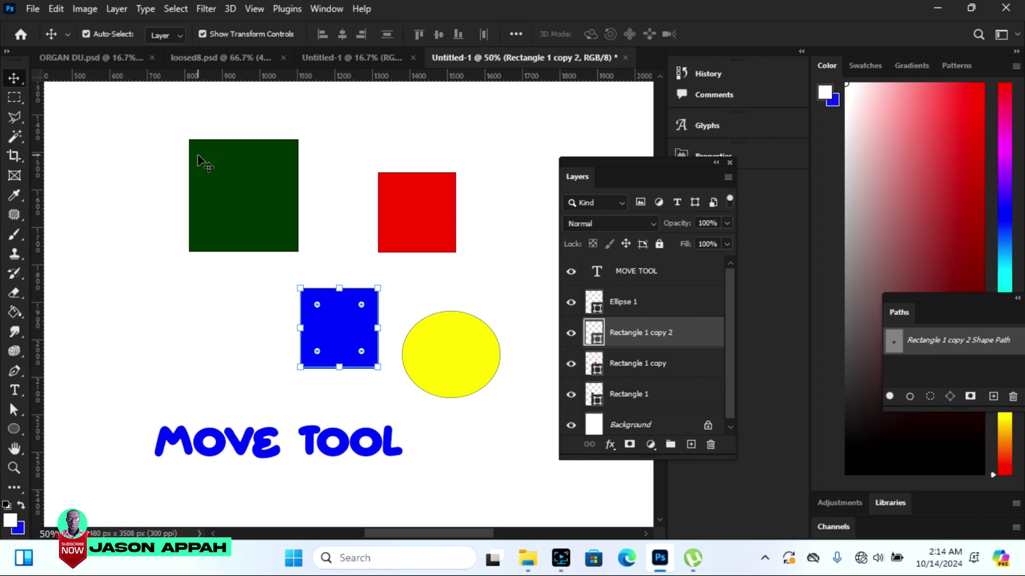
left_click(86, 34)
key("ctrl")
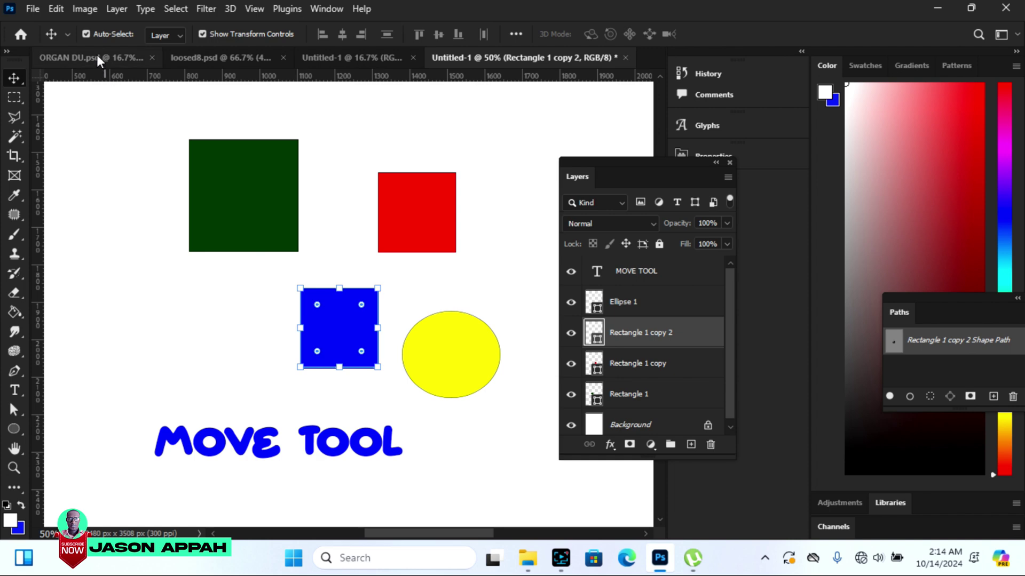
left_click(249, 201)
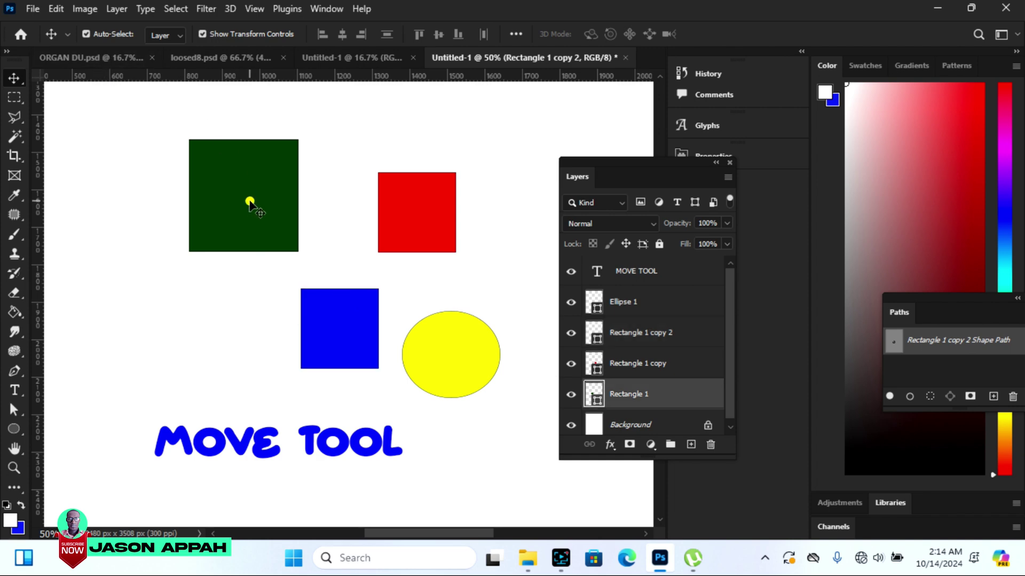
left_click(385, 191)
left_click(353, 343)
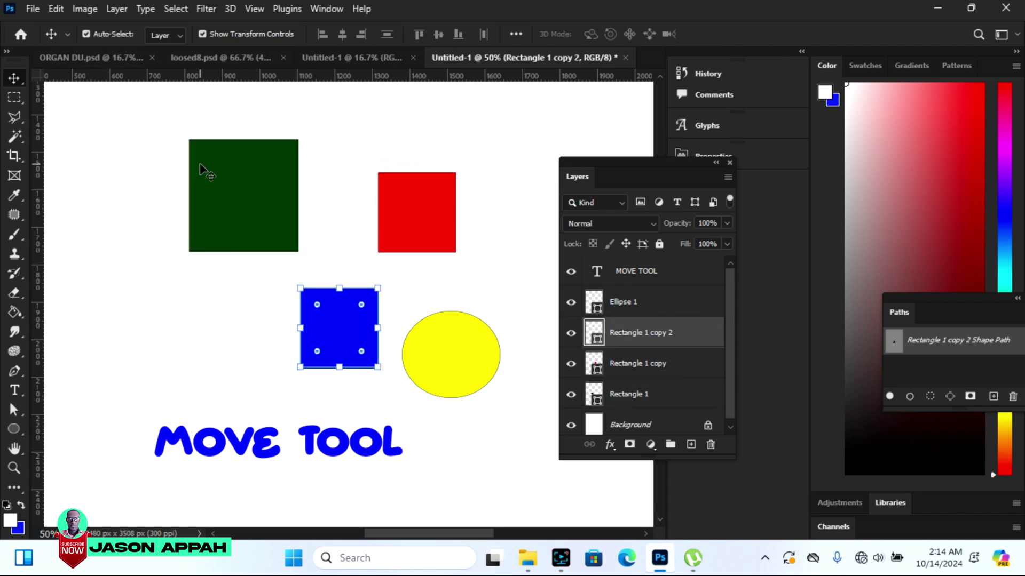
left_click(252, 175)
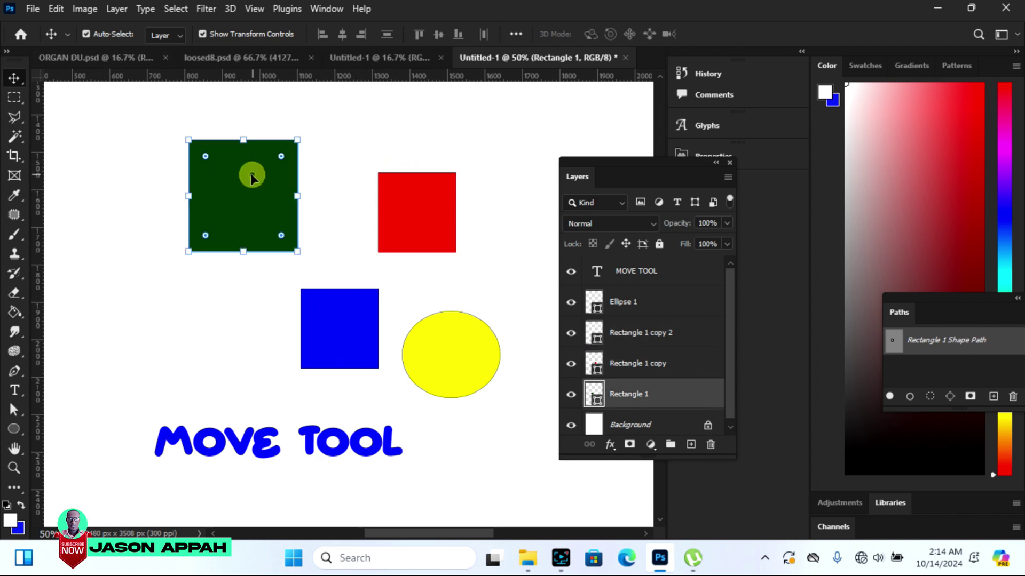
Turn off Auto-Select and try to select the red square using the temporary Auto-Select override
left_click(86, 34)
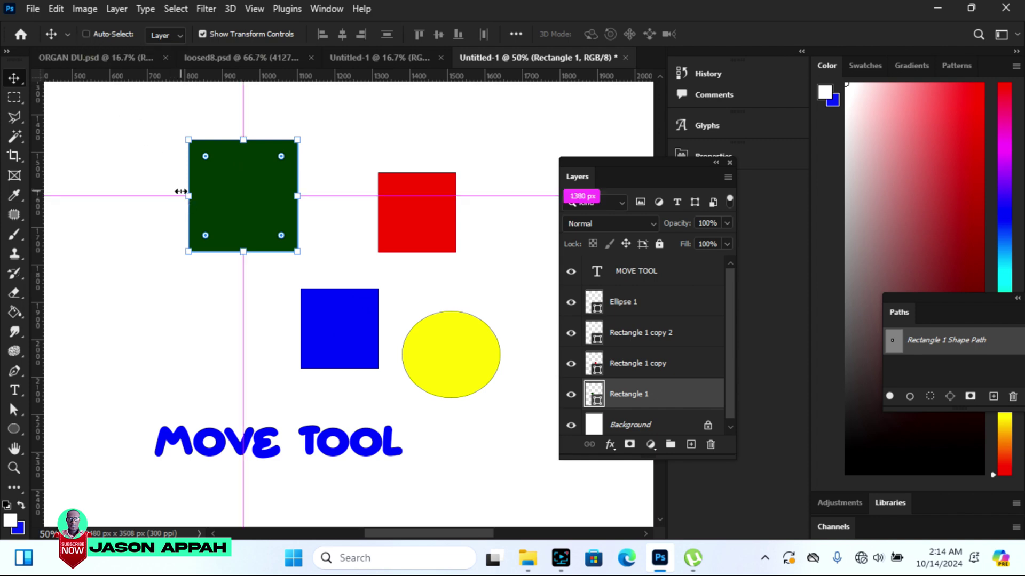
key("ctrl")
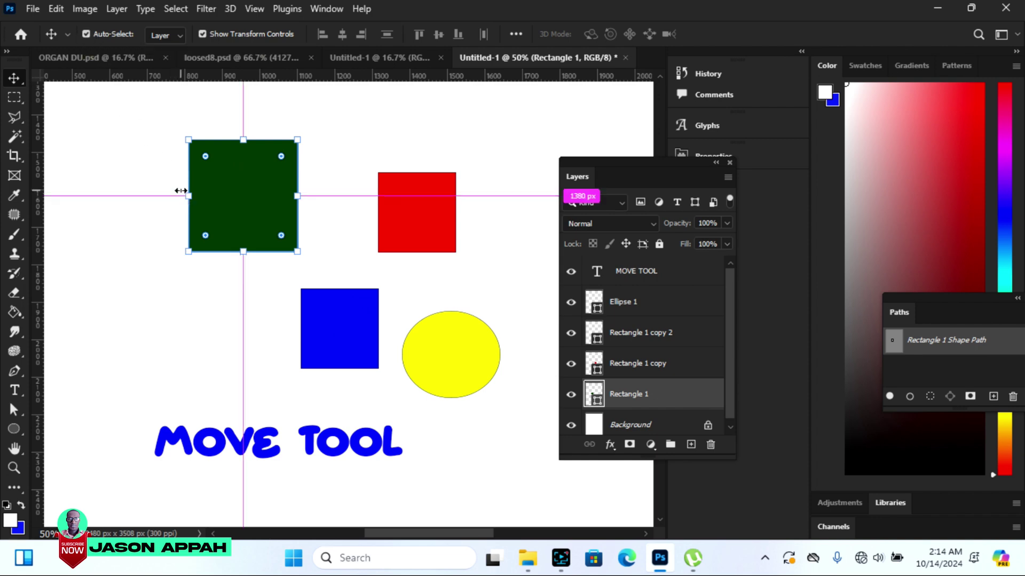
left_click(392, 216)
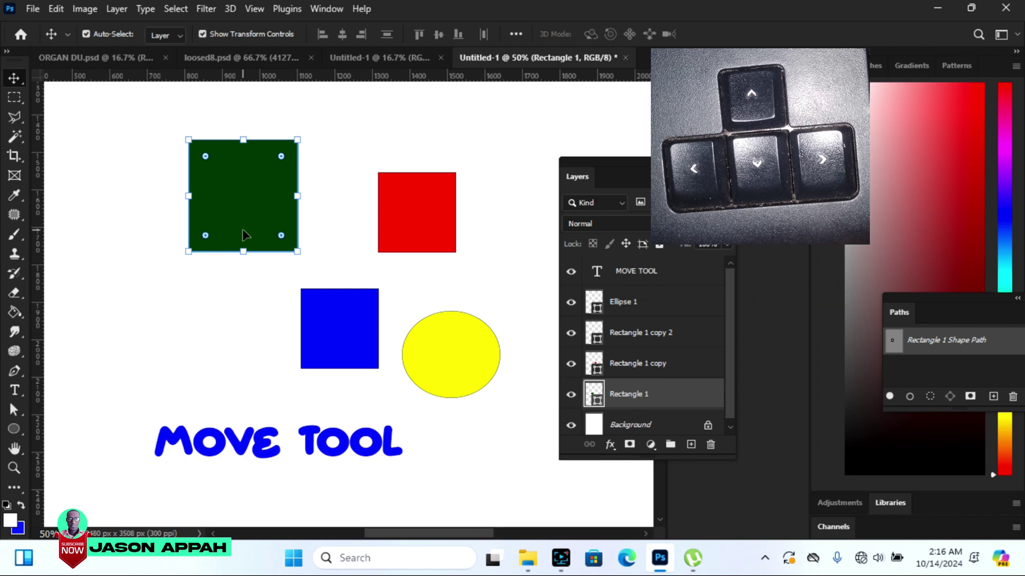
Nudge the green square straight down by about 200 px in large increments
key("shift+Down")
key("shift+Down")
key("shift+Down")
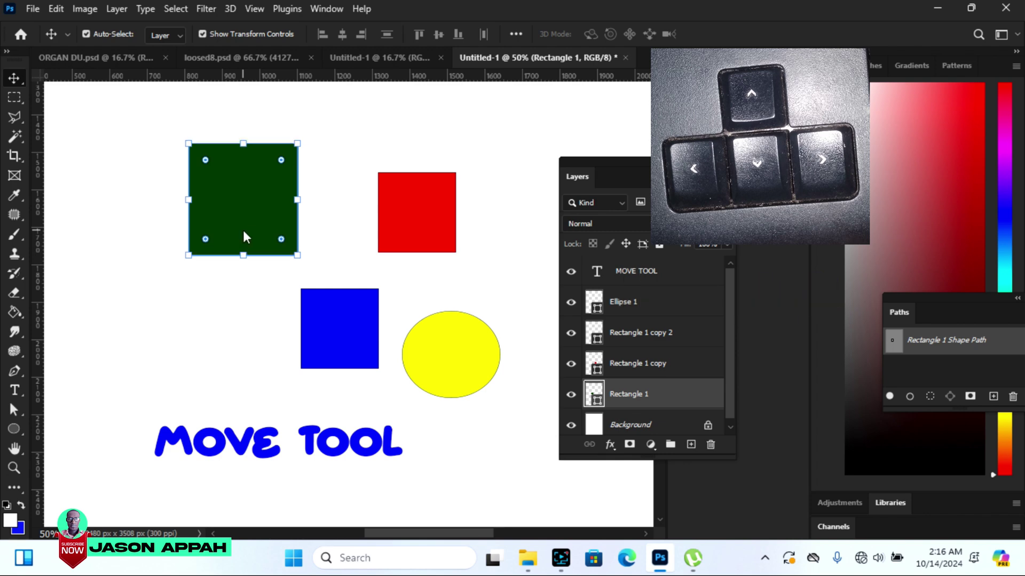
key("shift+Down")
key("shift+Down")
key("shift+Down")
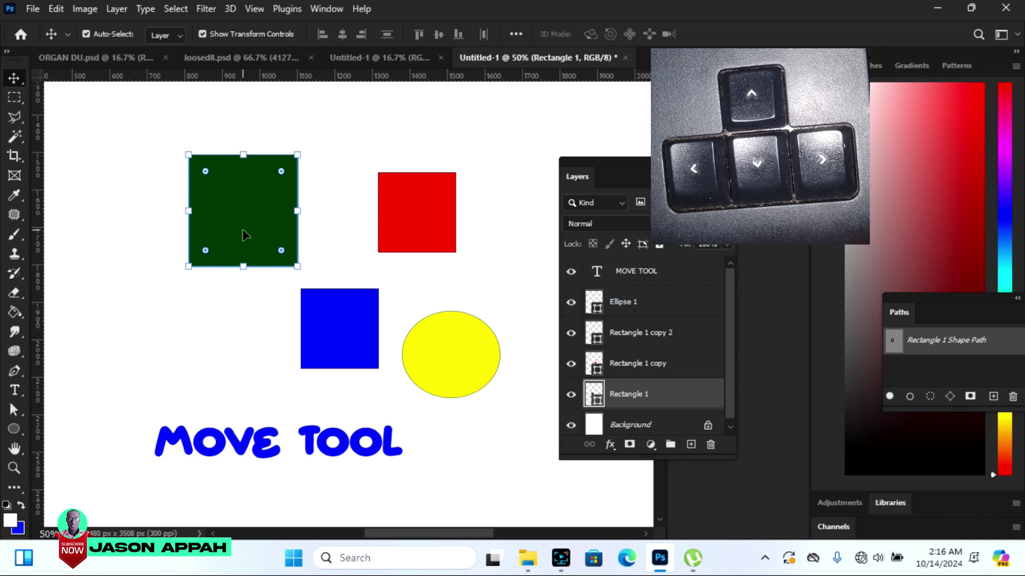
key("shift+Down")
key("shift+Down")
key("shift+Down")
key("shift+Down")
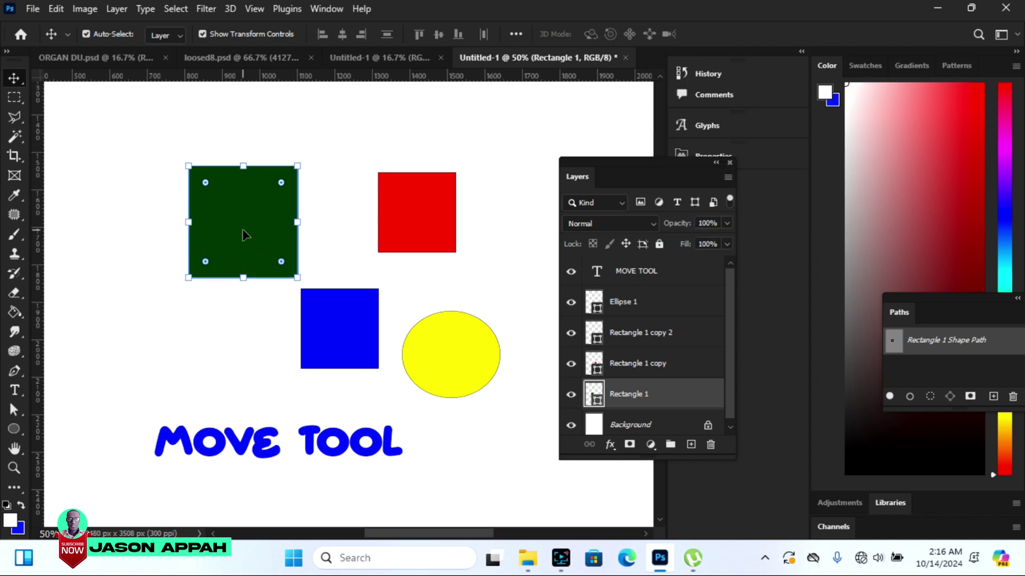
key("shift+Down")
key("shift+Down")
key("shift+Down")
key("shift+Down")
key("shift+Down")
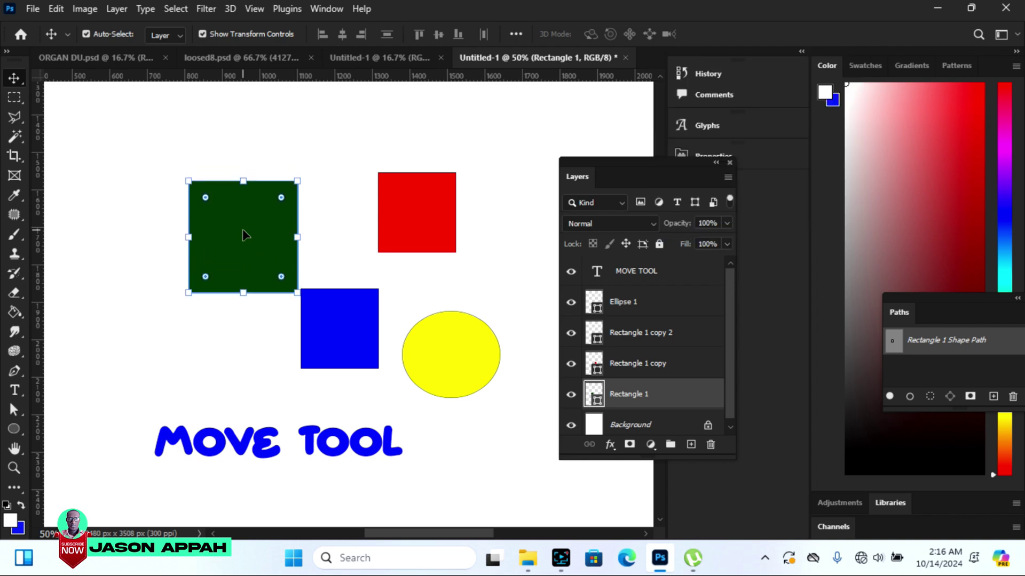
key("shift+Down")
key("shift+Down")
key("shift+Down")
key("shift+Down")
key("shift+Down")
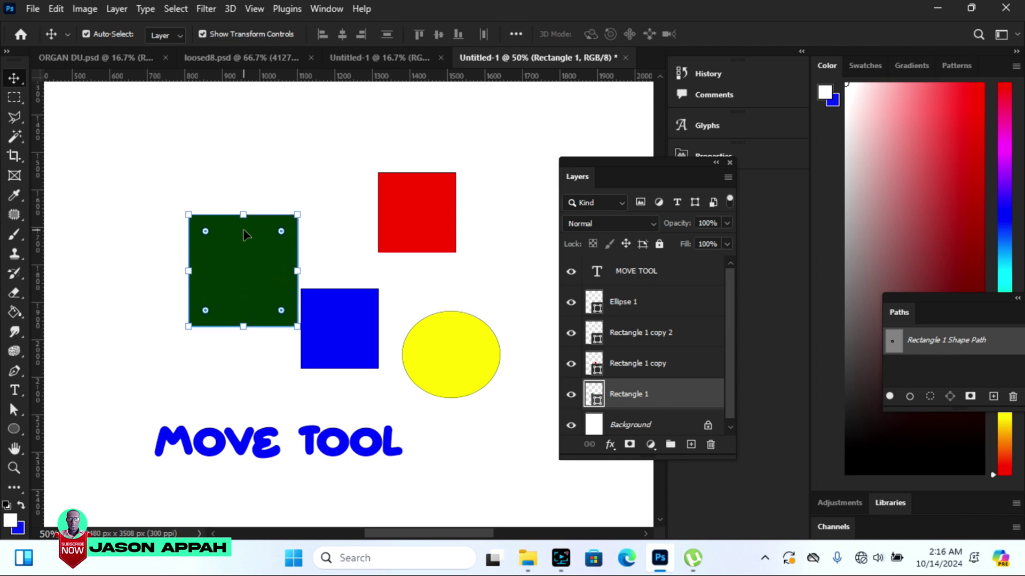
Nudge the green square back up by about 70 px in large increments
key("shift+Up")
key("shift+Up")
key("shift+Up")
key("shift+Up")
key("shift+Up")
key("shift+Up")
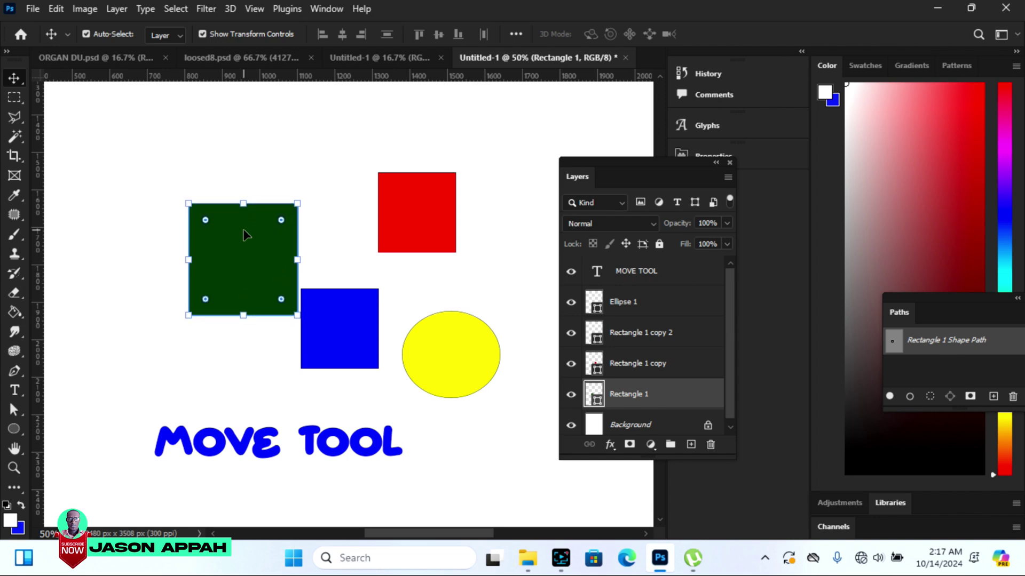
key("shift+Up")
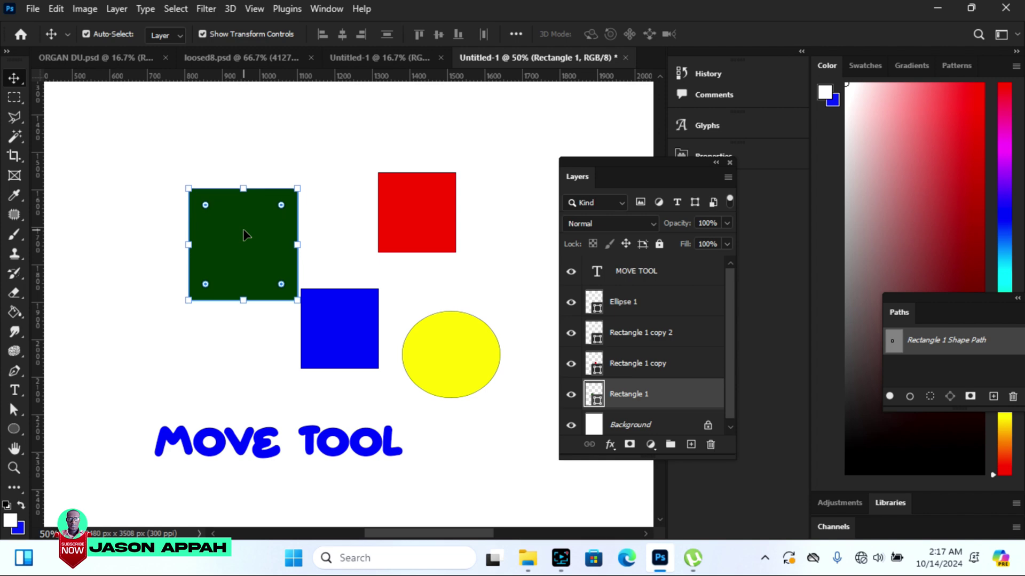
Nudge the green square to the right repeatedly in large increments
key("shift+Right")
key("shift+Right")
key("shift+Right")
key("shift+Right")
key("shift+Right")
key("shift+Right")
key("shift+Right")
key("shift+Right")
key("shift+Right")
key("shift+Right")
key("shift+Right")
key("shift+Right")
key("shift+Right")
key("shift+Right")
key("shift+Right")
key("shift+Right")
Nudge the green square back left in large increments, finishing with two nudges to the right
key("shift+Left")
key("shift+Left")
key("shift+Left")
key("shift+Left")
key("shift+Left")
key("shift+Left")
key("shift+Left")
key("shift+Left")
key("shift+Left")
key("shift+Left")
key("shift+Left")
key("shift+Left")
key("shift+Left")
key("shift+Left")
key("shift+Left")
key("shift+Left")
key("shift+Left")
key("shift+Right")
key("shift+Right")
Nudge the green square alternately up and down in large increments, finishing with two nudges up
key("shift+Up")
key("shift+Up")
key("shift+Down")
key("shift+Down")
key("shift+Up")
key("shift+Up")
key("shift+Up")
key("shift+Up")
key("shift+Down")
key("shift+Down")
key("shift+Down")
key("shift+Down")
key("shift+Up")
key("shift+Up")
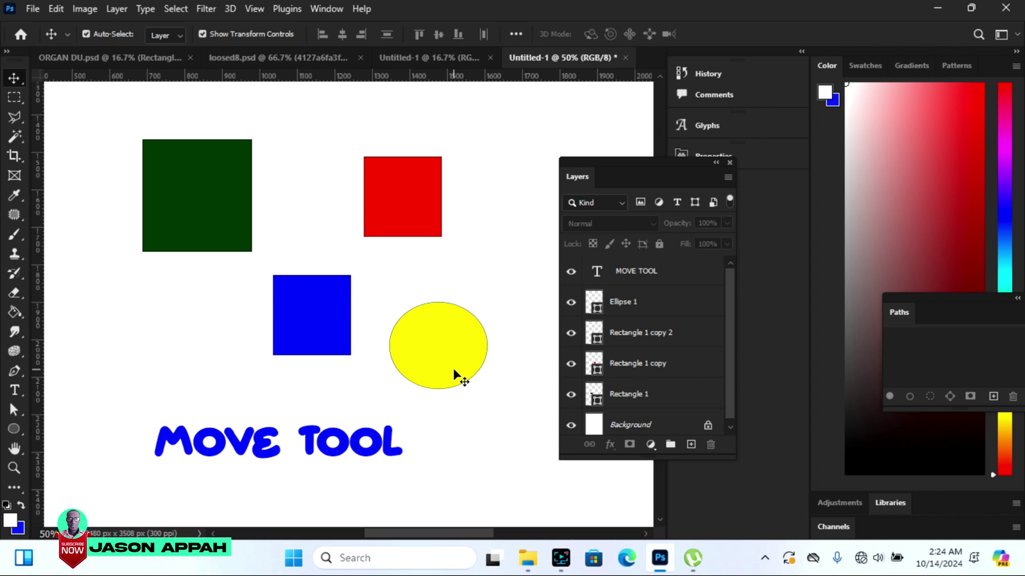
Select the green, red and blue squares together with the yellow ellipse
left_click(202, 192)
left_click(404, 197, "shift")
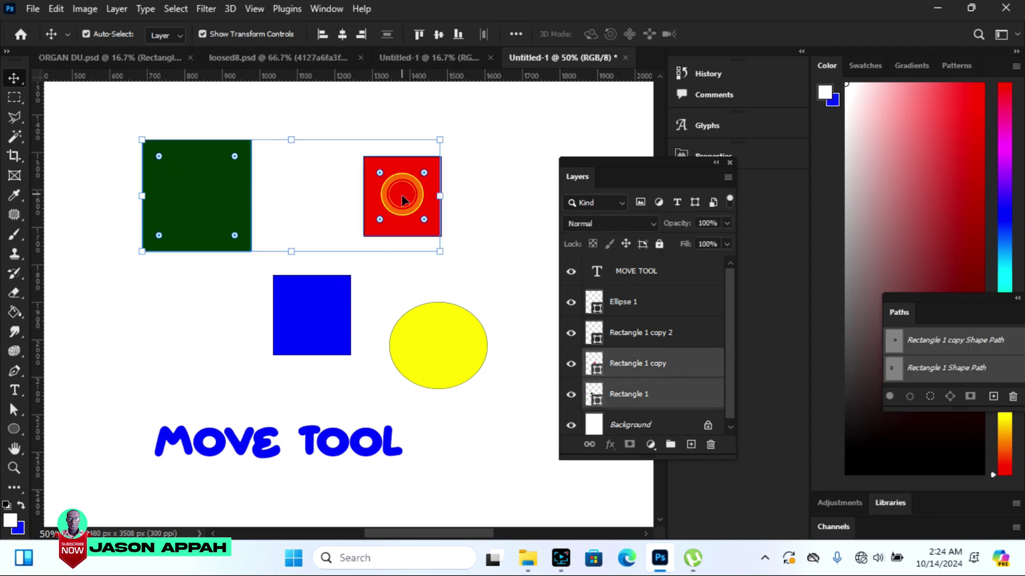
left_click(330, 335, "shift")
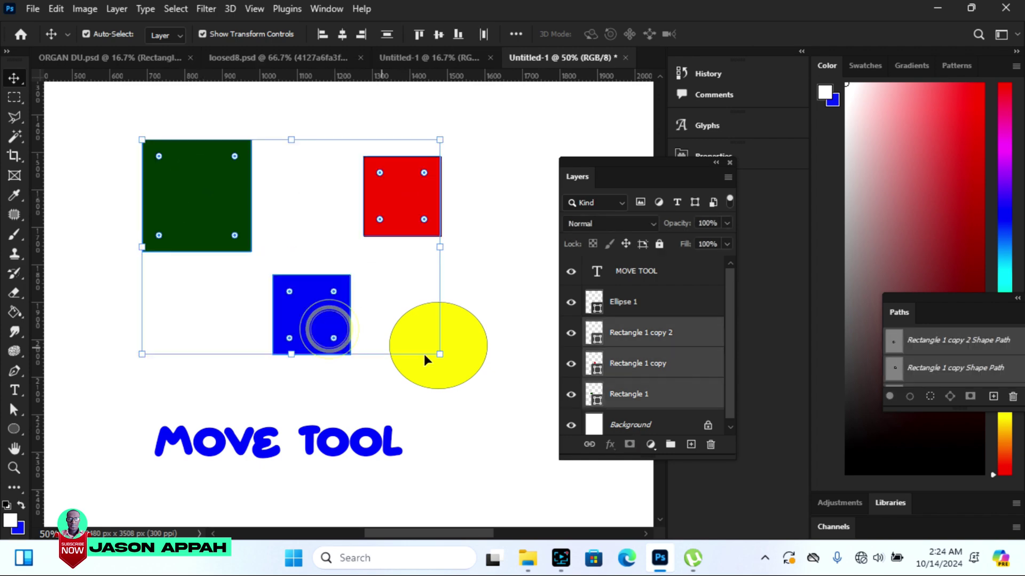
left_click(476, 356, "shift")
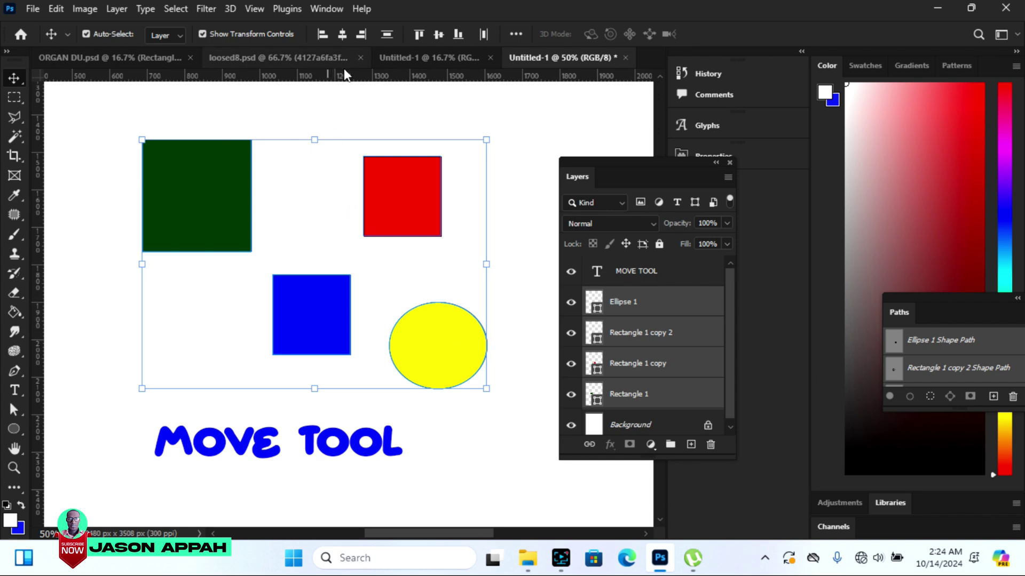
Align the four selected shapes by their left edges, by their right edges and finally by their horizontal centers
left_click(516, 34)
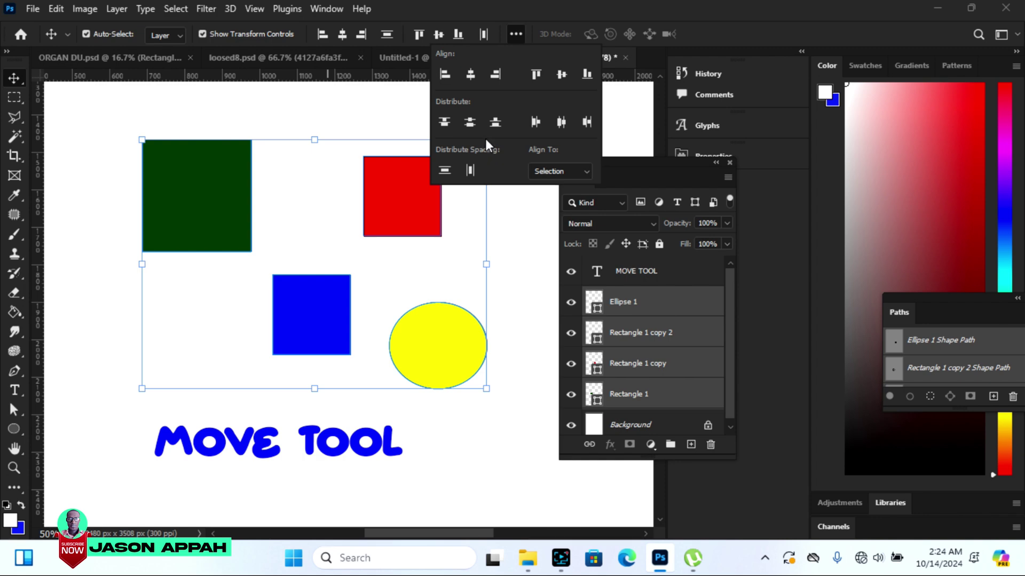
left_click(444, 75)
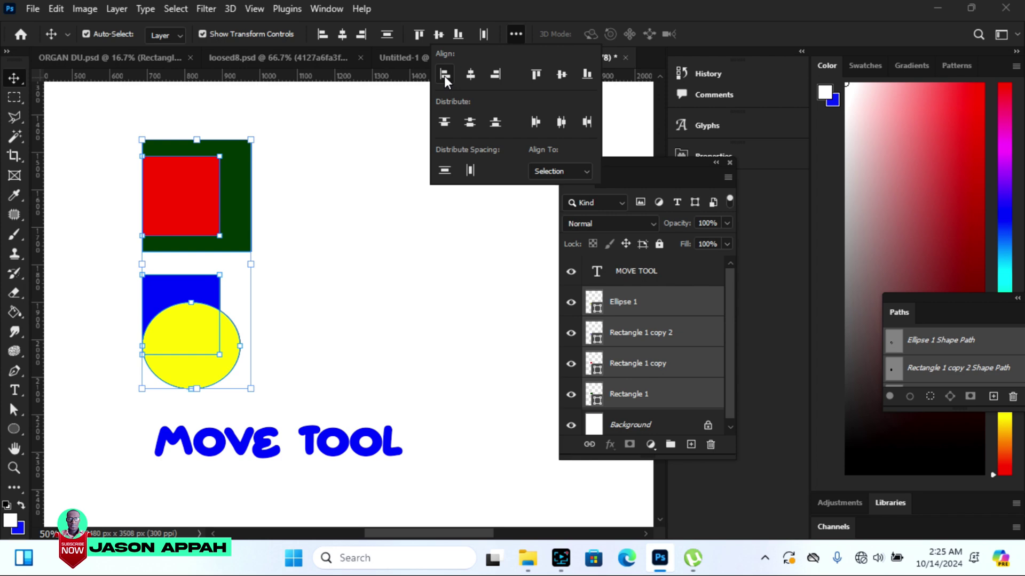
left_click(499, 75)
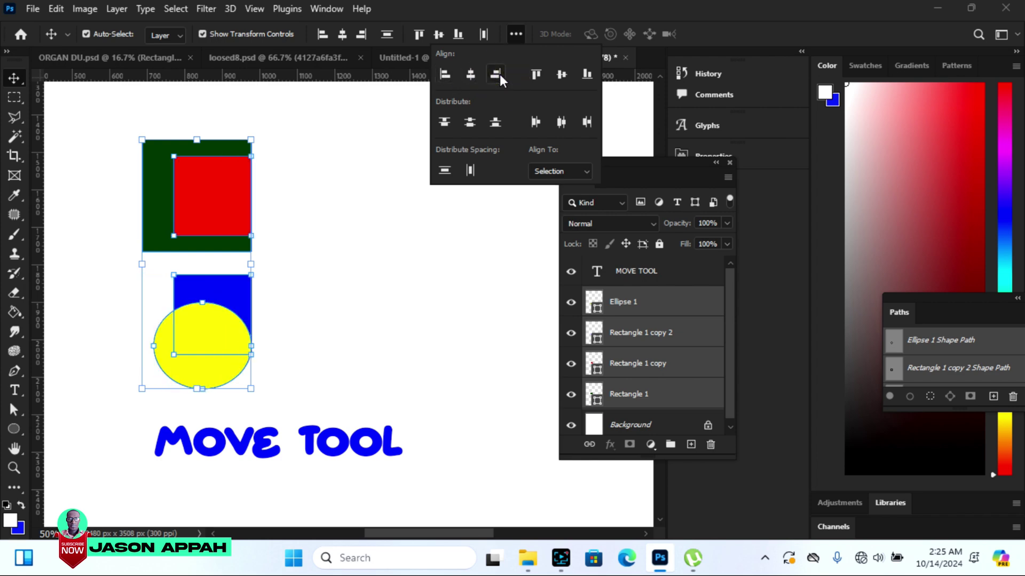
left_click(471, 75)
Align the four shapes by top edges, vertical centers and bottom edges, finishing with a left-edge alignment
left_click(539, 75)
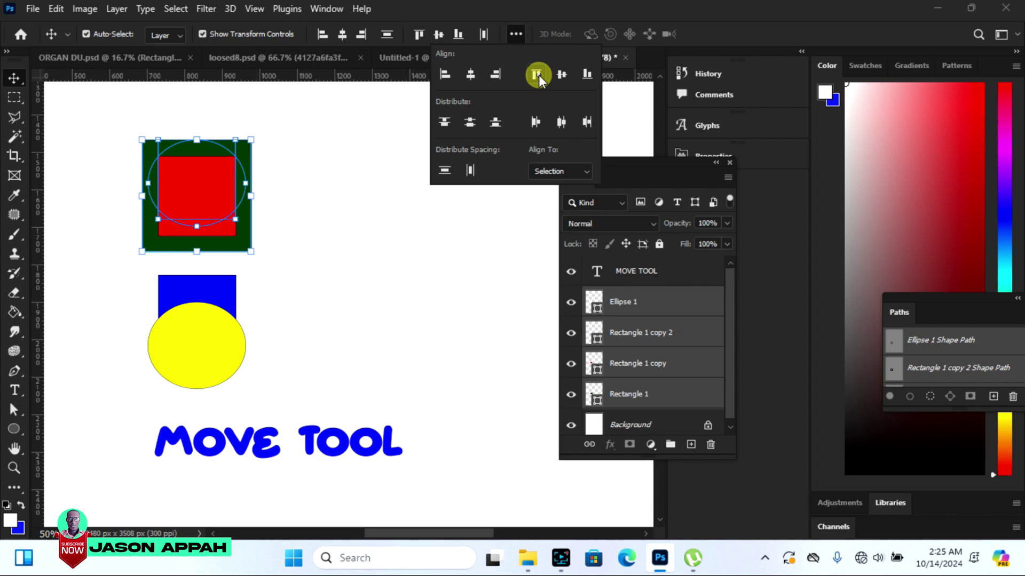
left_click(565, 75)
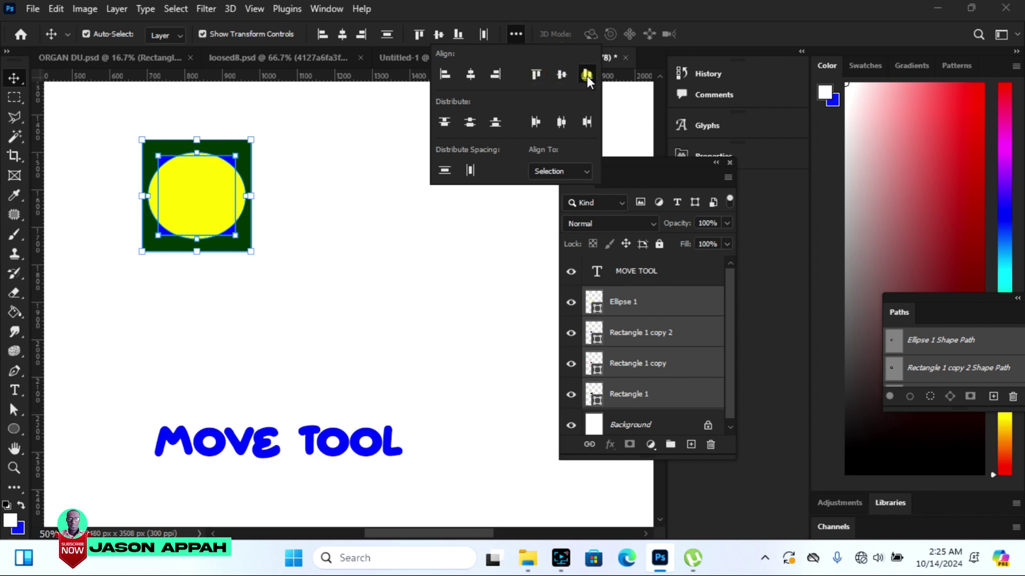
left_click(587, 76)
left_click(446, 75)
Distribute the four shapes by top edges, vertical centers and bottom edges, and by left edges, horizontal centers and right edges
left_click(445, 122)
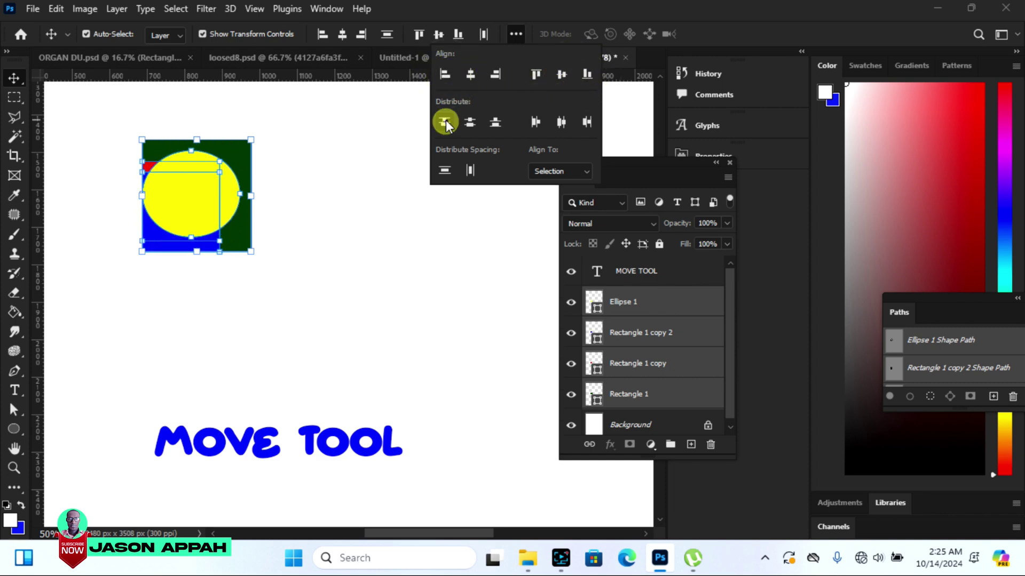
left_click(470, 123)
left_click(491, 121)
left_click(536, 122)
left_click(568, 124)
left_click(587, 123)
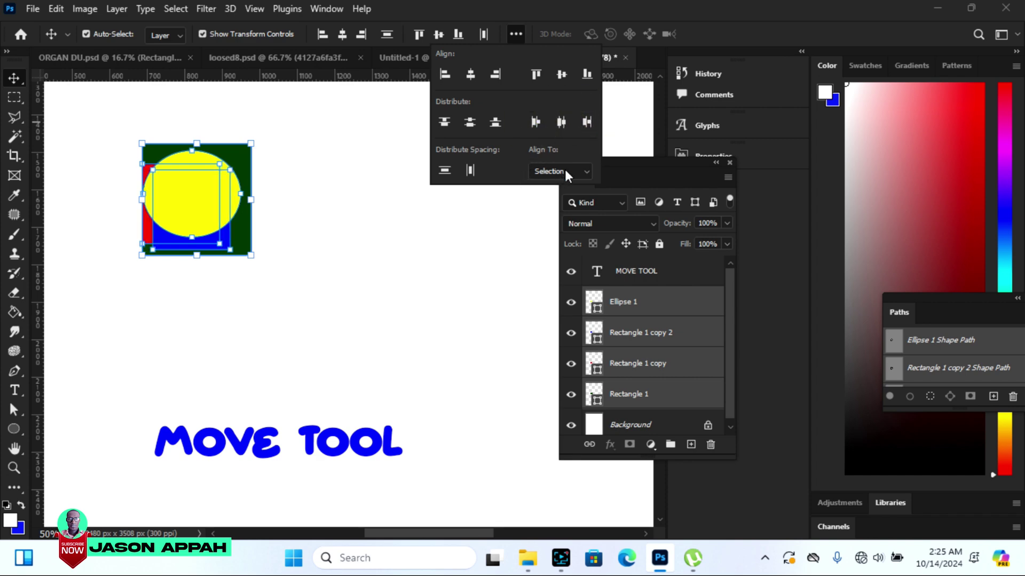
Set the alignment reference to Canvas and center the four selected shapes horizontally on it
left_click(583, 168)
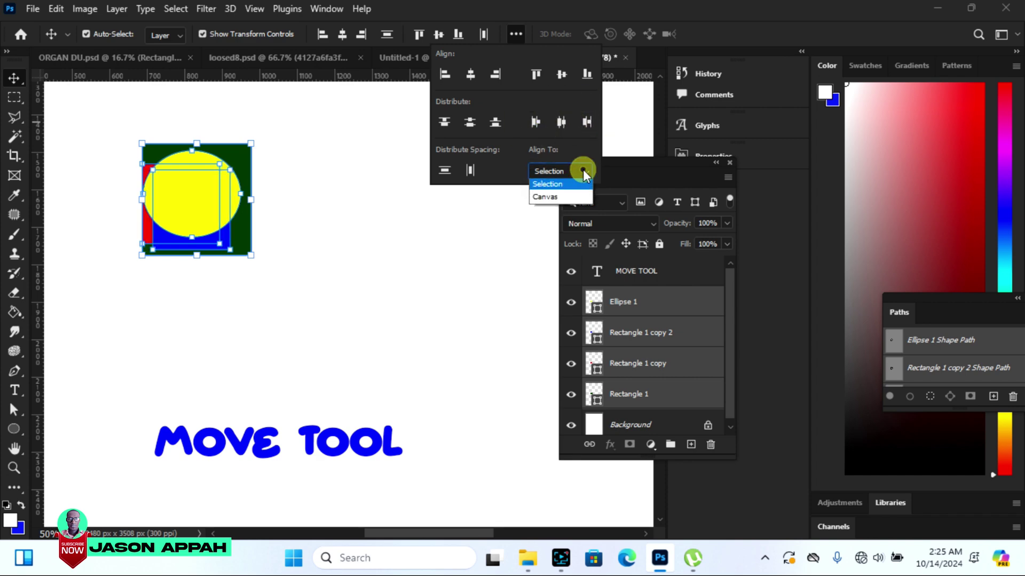
left_click(554, 197)
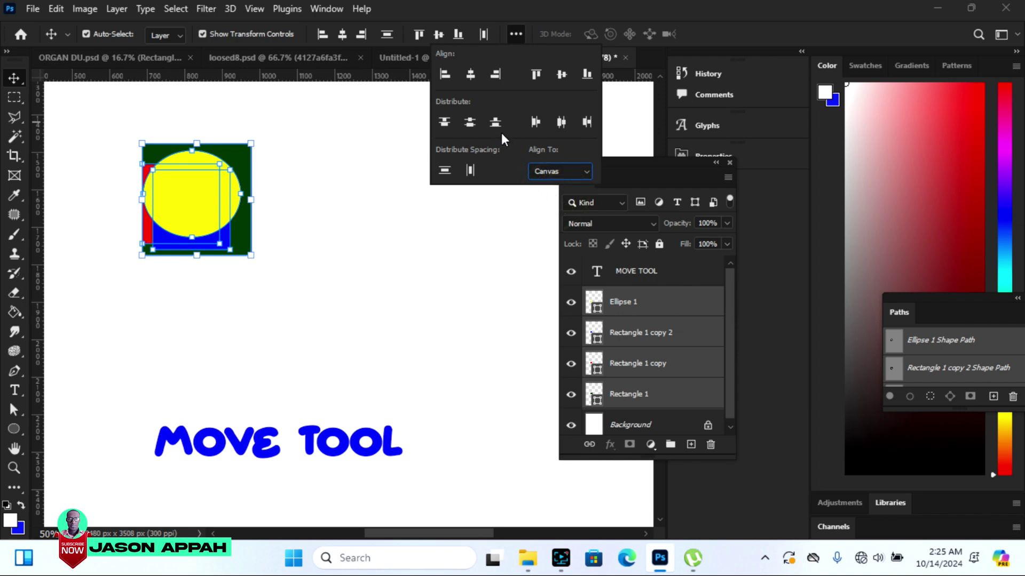
left_click(470, 73)
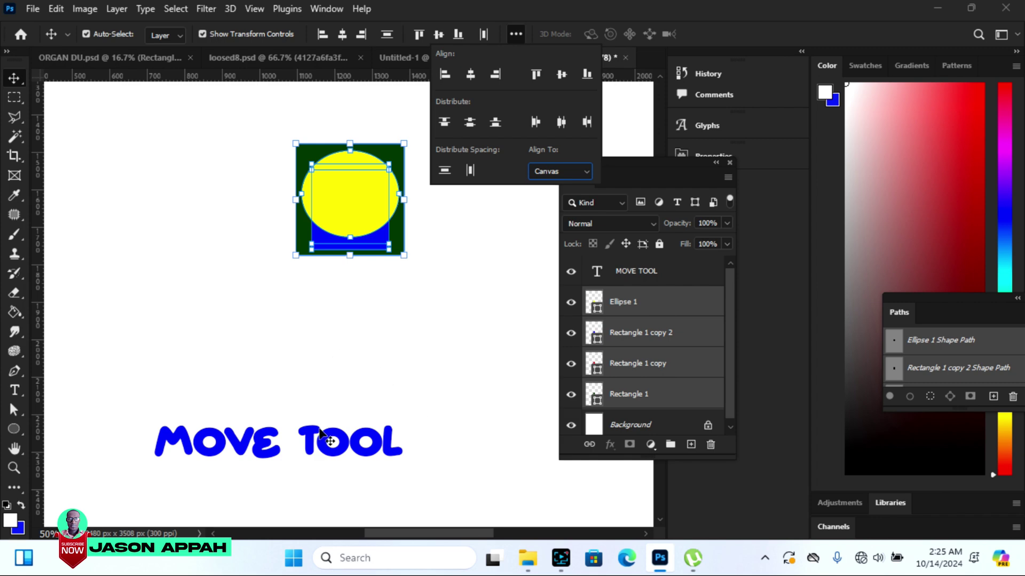
Select the MOVE TOOL text and center it horizontally on the canvas
left_click(376, 451)
left_click(376, 451)
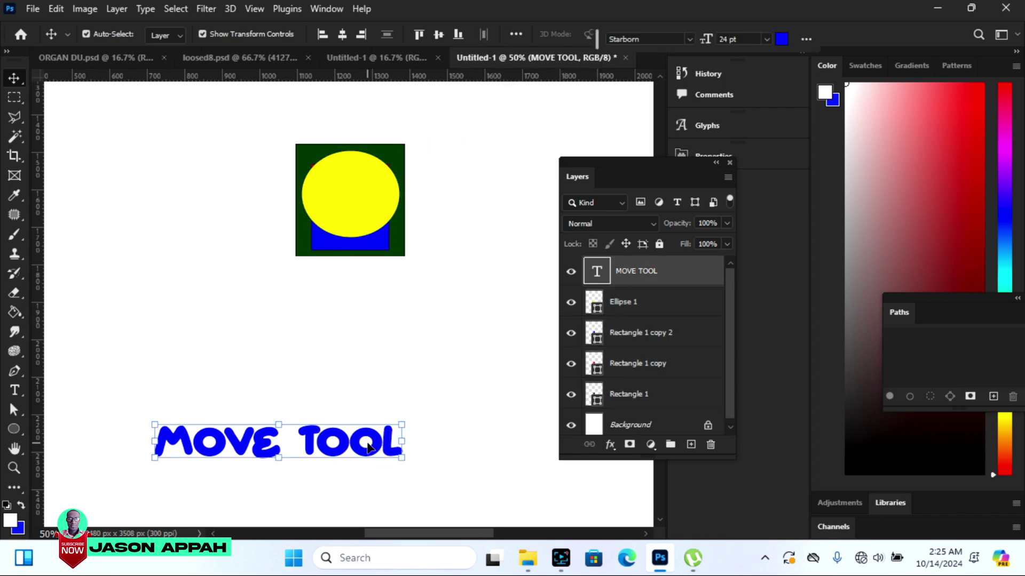
left_click(516, 36)
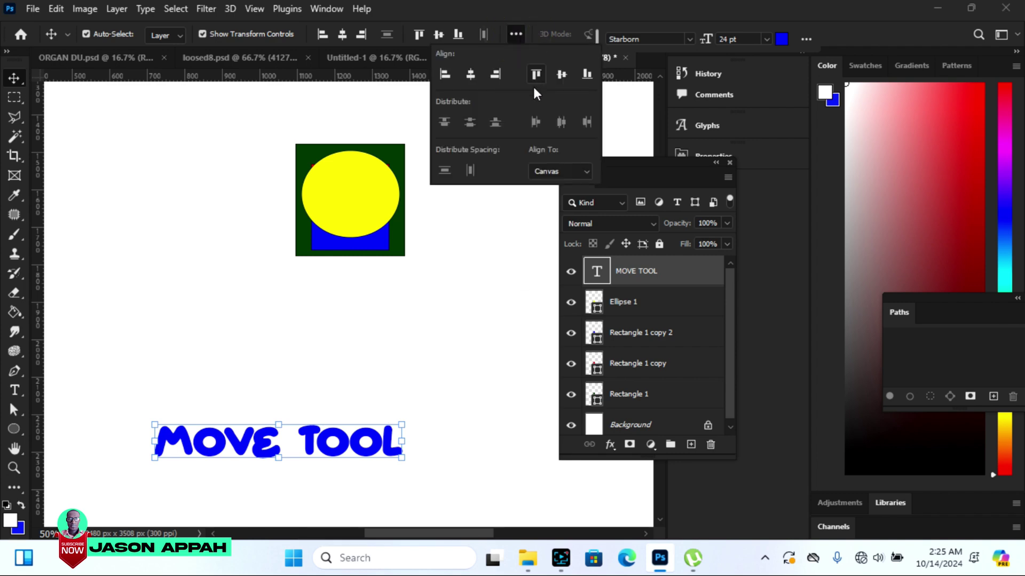
left_click(472, 76)
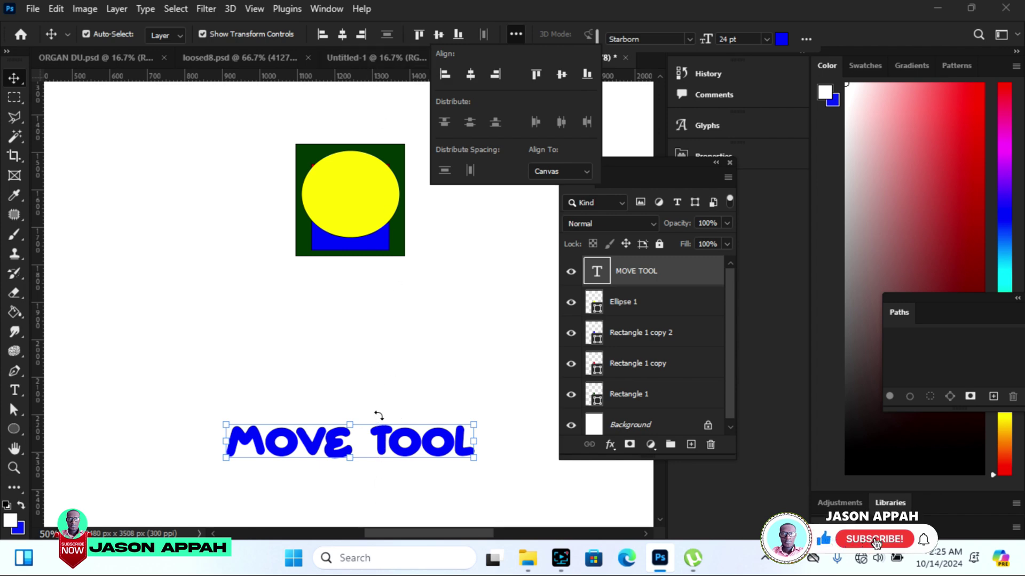
Select the Rectangle 1 copy, Rectangle 1 copy 2 and Ellipse 1 layers and align them by horizontal centers on the canvas
left_click(657, 363)
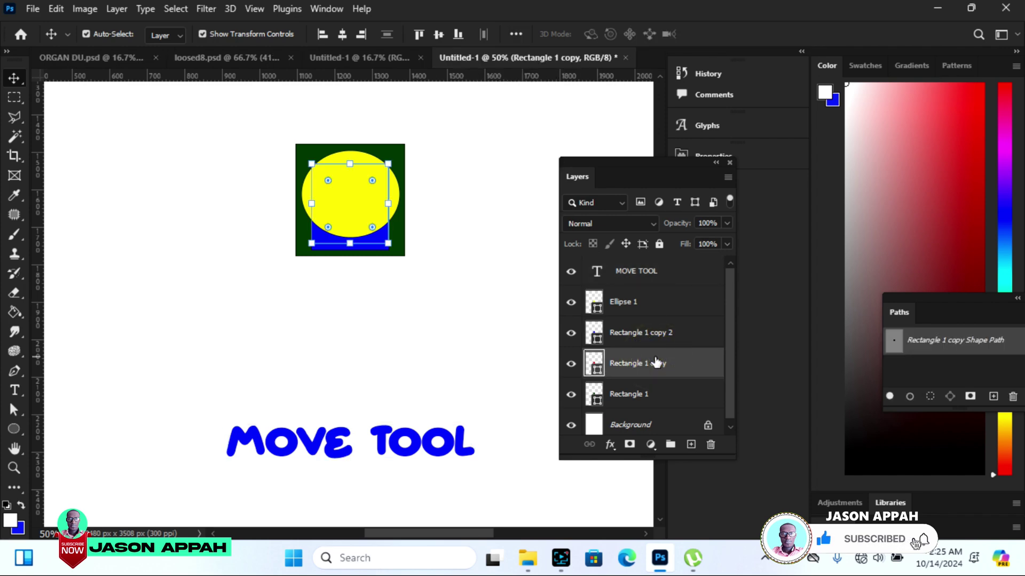
left_click(646, 333, "shift")
left_click(638, 301, "shift")
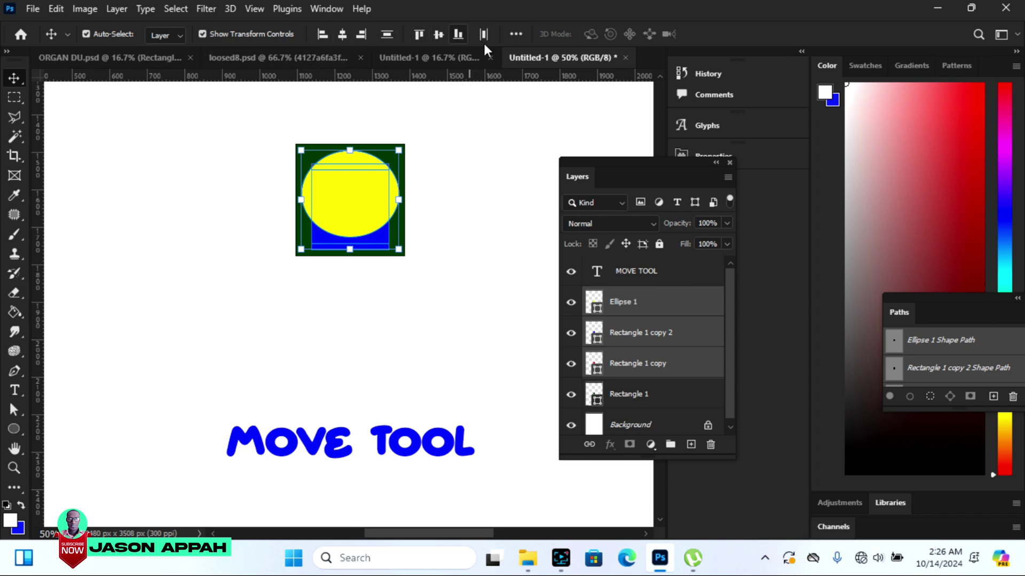
left_click(325, 35)
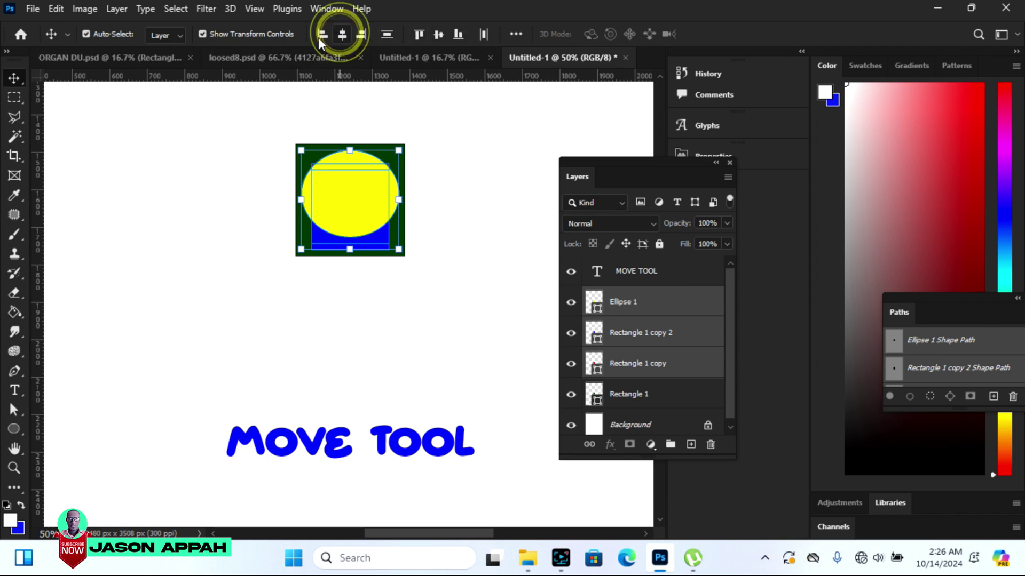
left_click(335, 30)
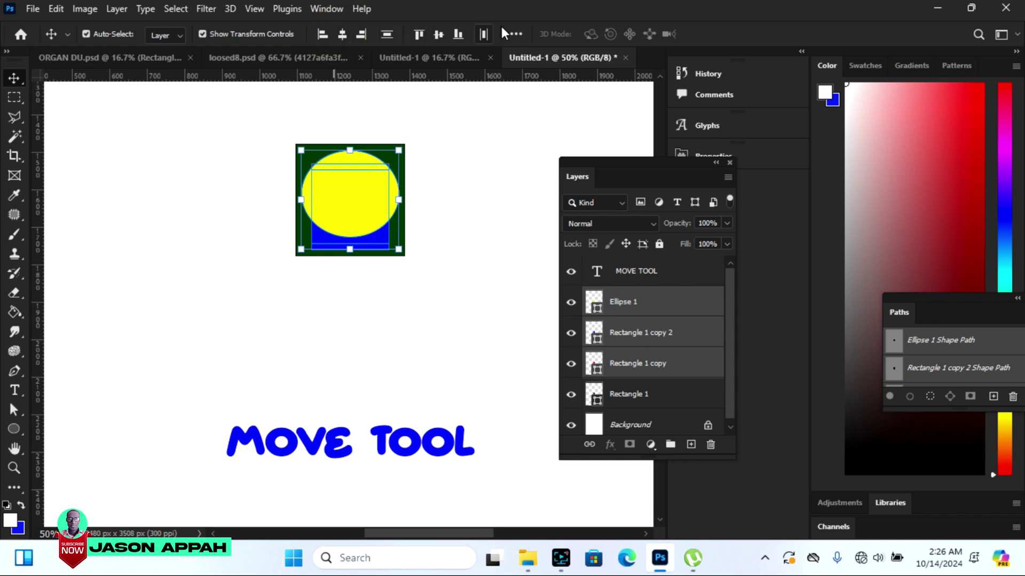
Set the alignment reference to Selection and align the three selected shapes by left edges, horizontal centers and finally right edges
left_click(515, 34)
left_click(569, 170)
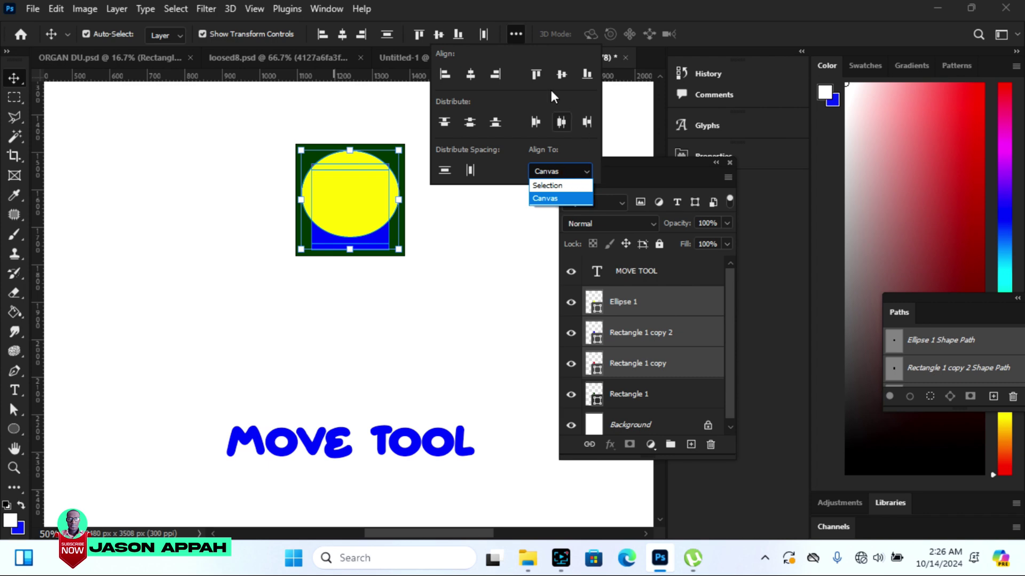
left_click(551, 186)
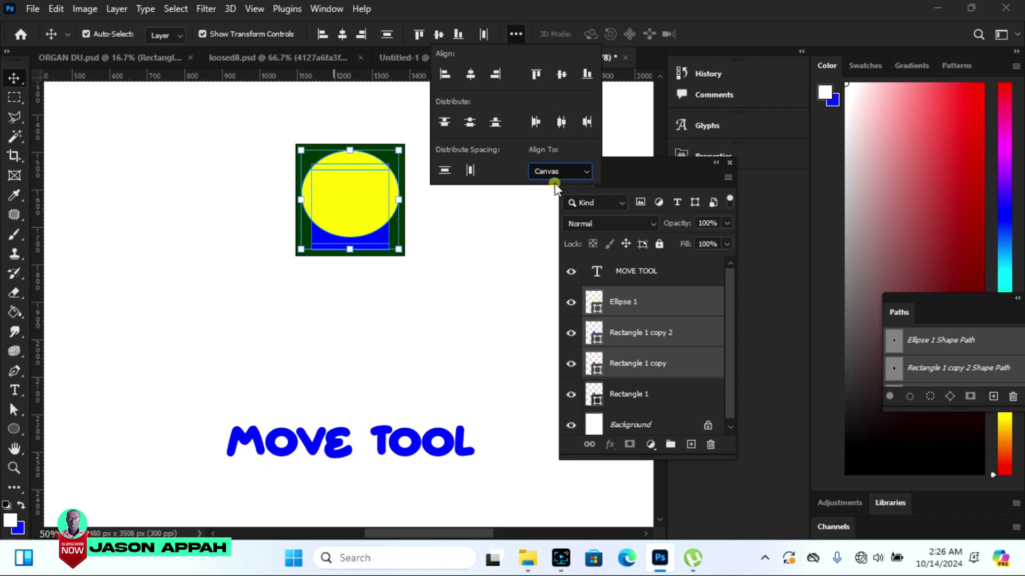
left_click(444, 78)
left_click(470, 75)
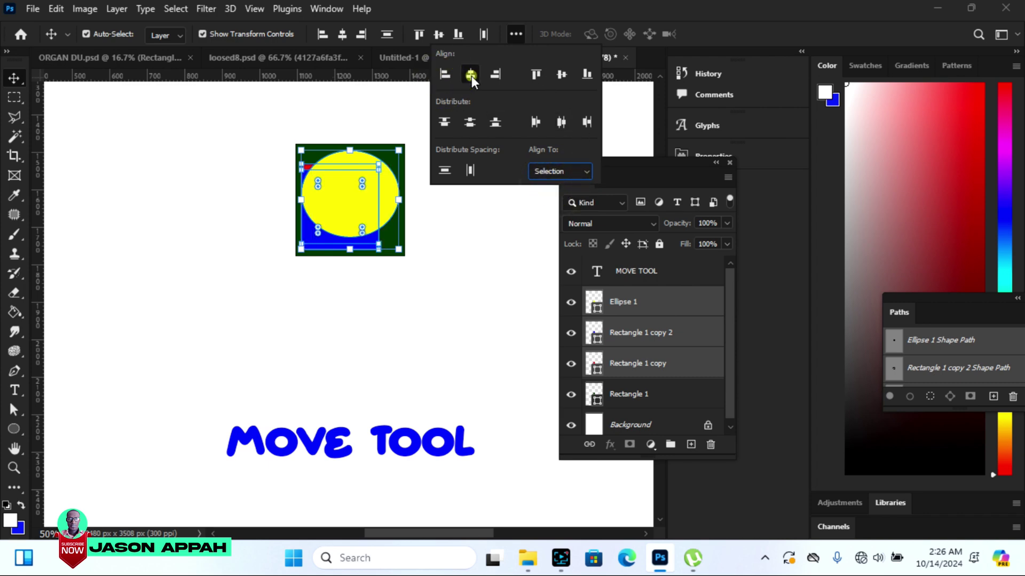
left_click(497, 75)
Align the three selected shapes by their top edges and vertical centers, and close the alignment options
left_click(536, 76)
left_click(561, 75)
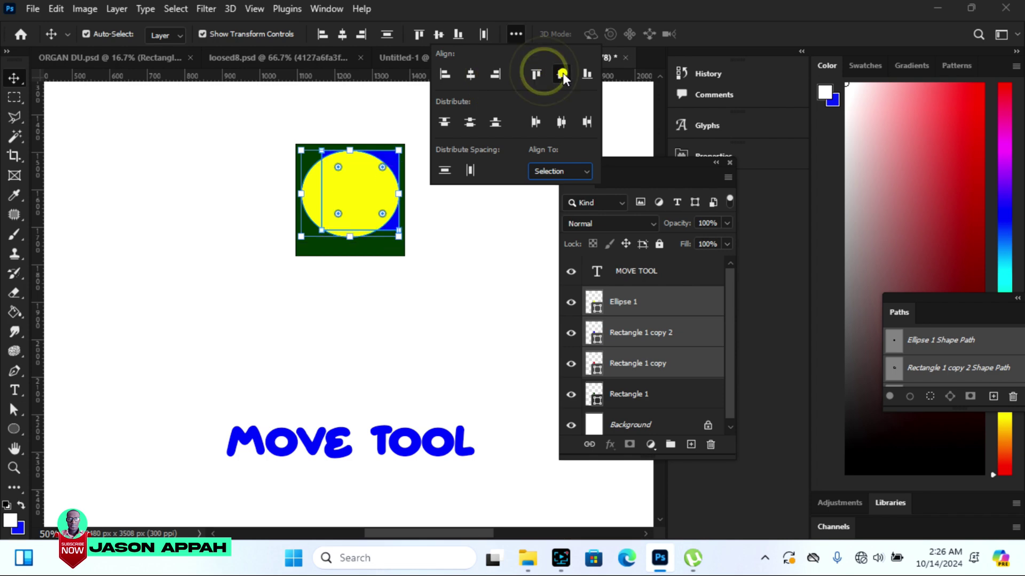
left_click(419, 34)
left_click(448, 132)
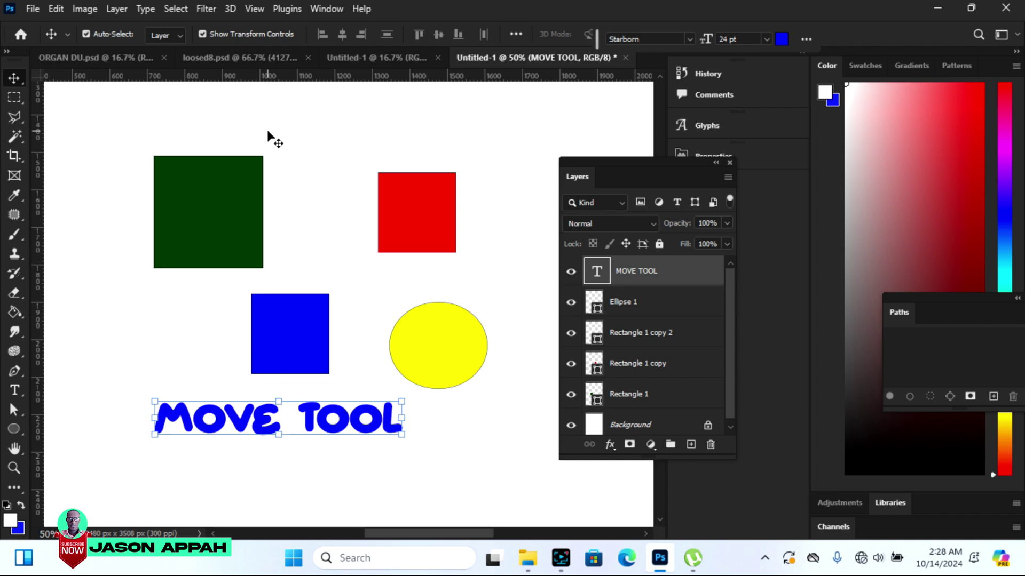
With the Brush tool active, temporarily invoke the Move tool to shift the green square slightly right and the red square up and left
left_click(11, 235)
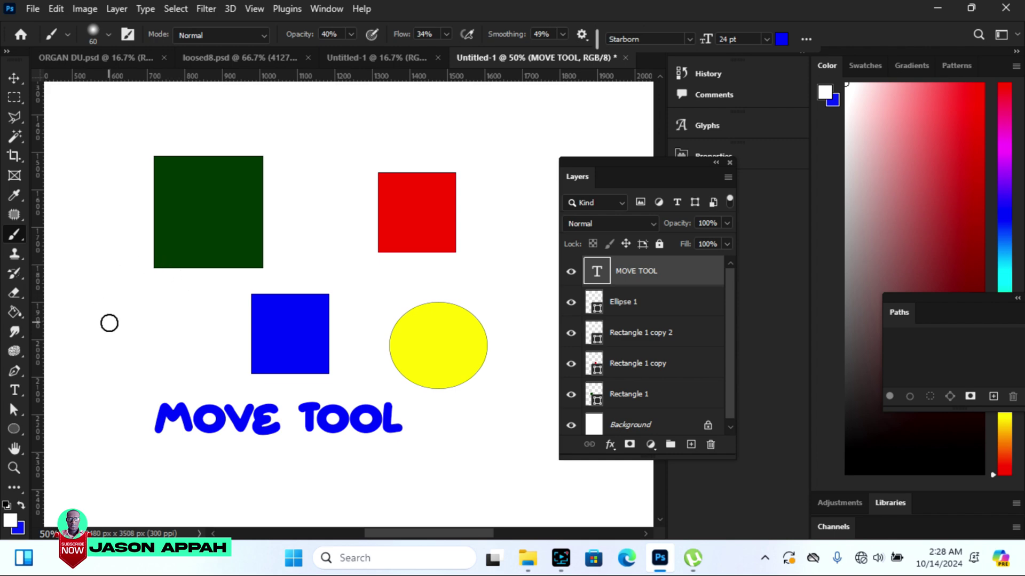
key("ctrl")
mouse_move(207, 211)
left_mouse_down()
mouse_move(265, 196)
mouse_move(191, 210)
mouse_move(242, 225)
mouse_move(203, 211)
mouse_move(269, 192)
mouse_move(268, 228)
mouse_move(208, 238)
mouse_move(197, 186)
mouse_move(223, 202)
left_mouse_up()
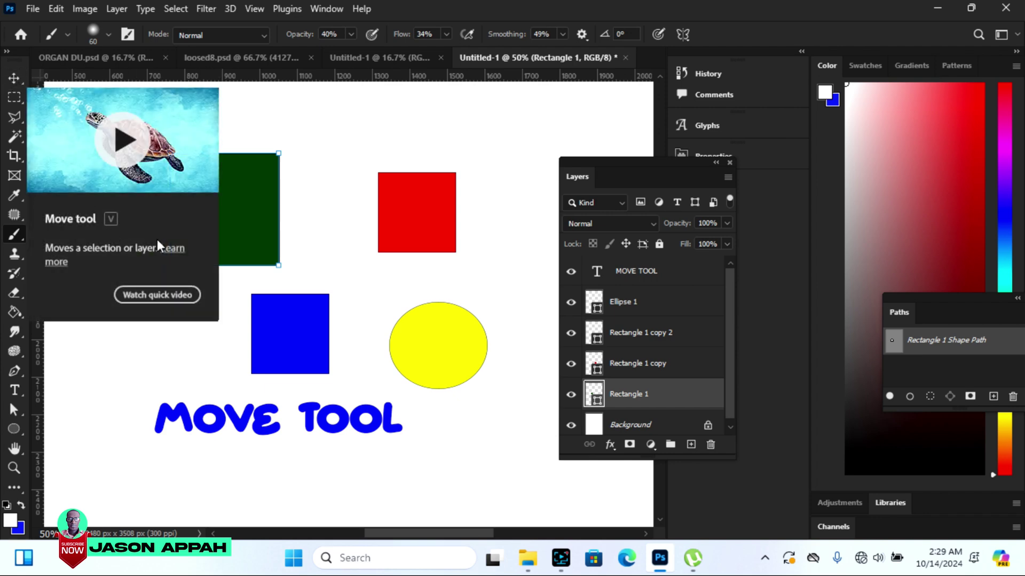
key("ctrl")
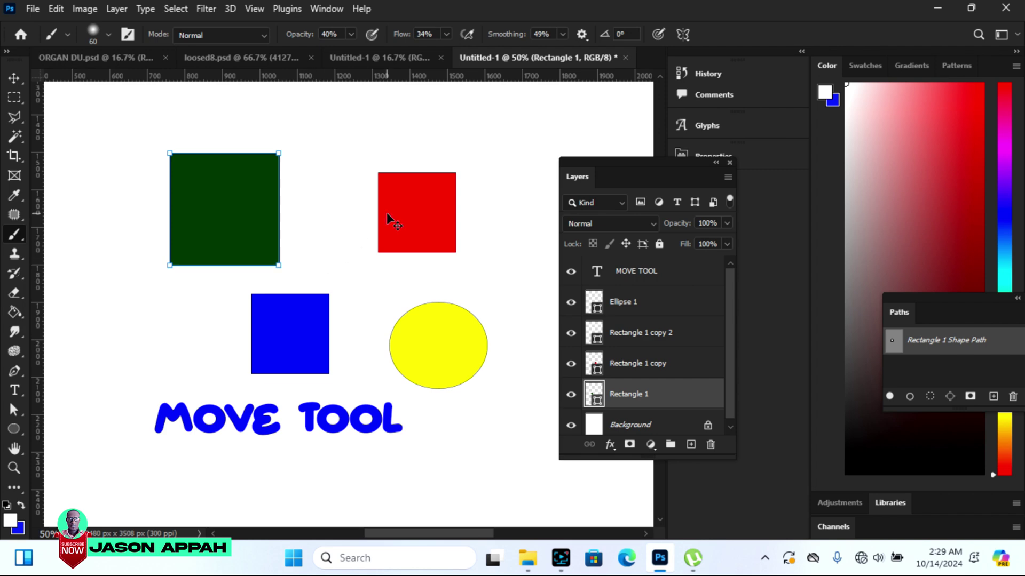
left_click_drag(387, 212, 342, 167)
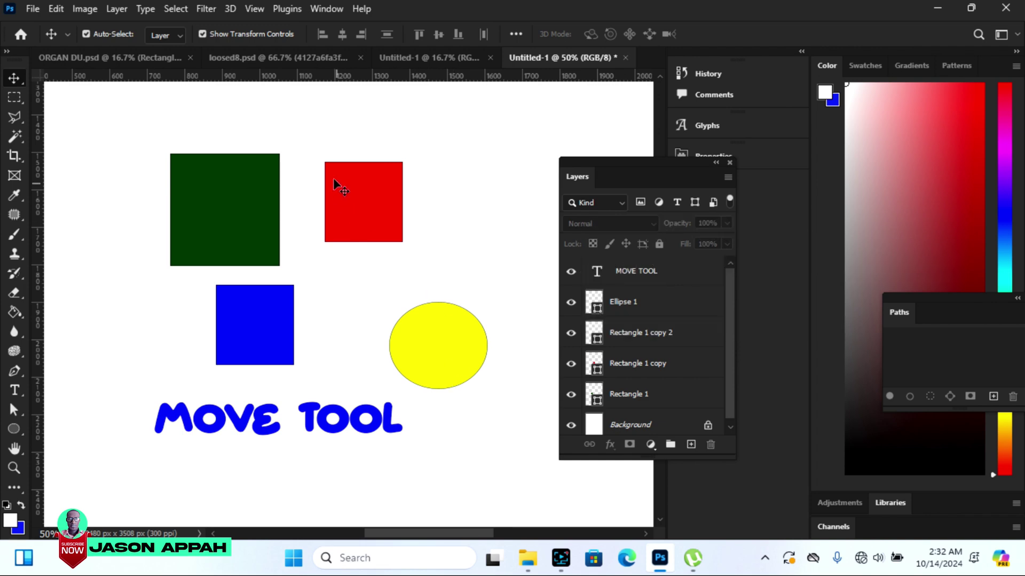
Select the red square and reposition it with small moves, leaving it slightly higher and further right
left_click(367, 212)
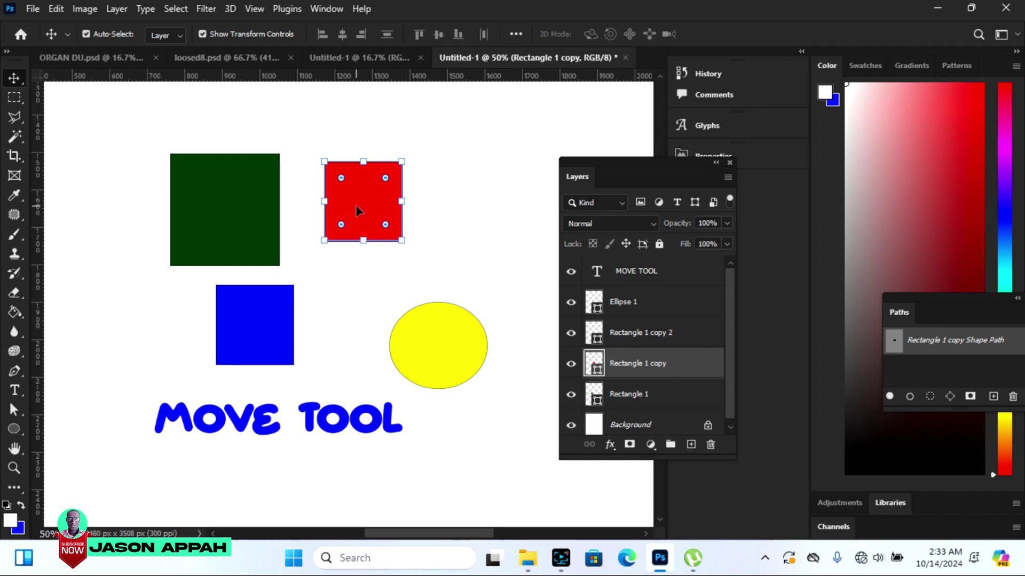
left_click_drag(356, 206, 377, 196)
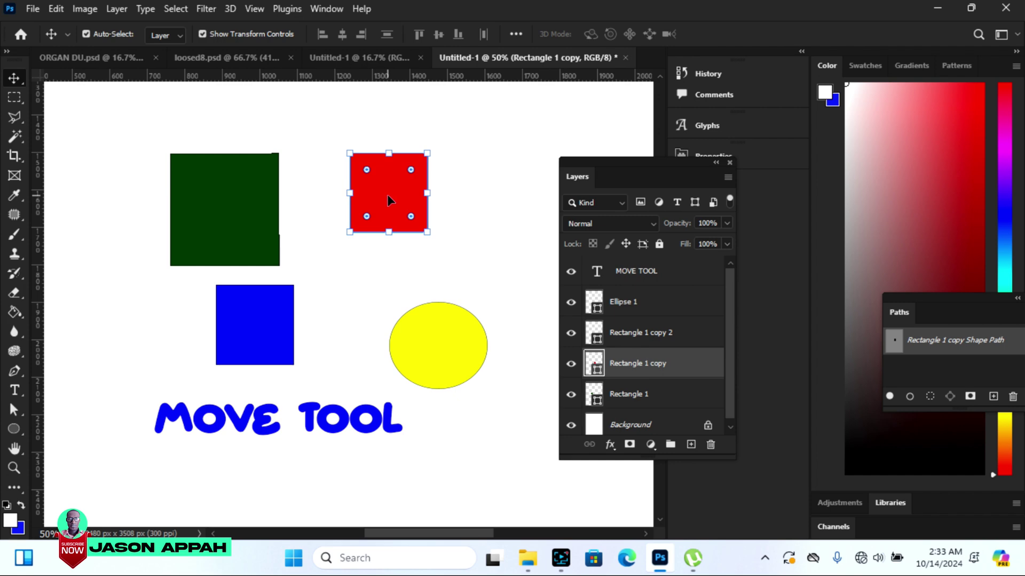
mouse_move(382, 194)
left_mouse_down()
mouse_move(497, 193)
mouse_move(327, 196)
mouse_move(490, 194)
mouse_move(336, 195)
mouse_move(481, 198)
mouse_move(376, 198)
left_mouse_up()
left_click_drag(388, 196, 385, 174)
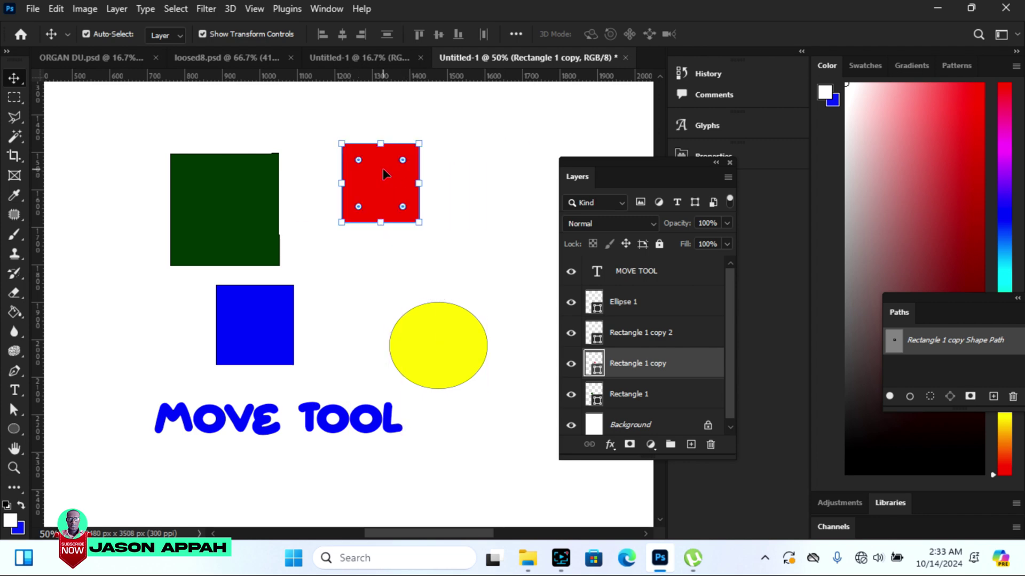
Move the LOOSED rope lettering around in loosed8.psd, and return to the Untitled-1 document with the colored shapes
left_click(227, 58)
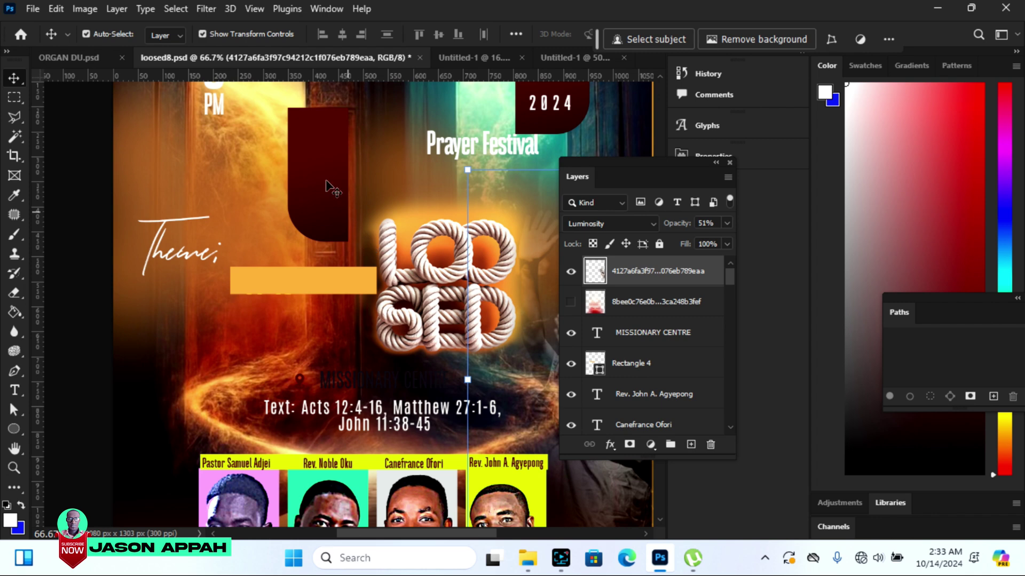
left_click(434, 277)
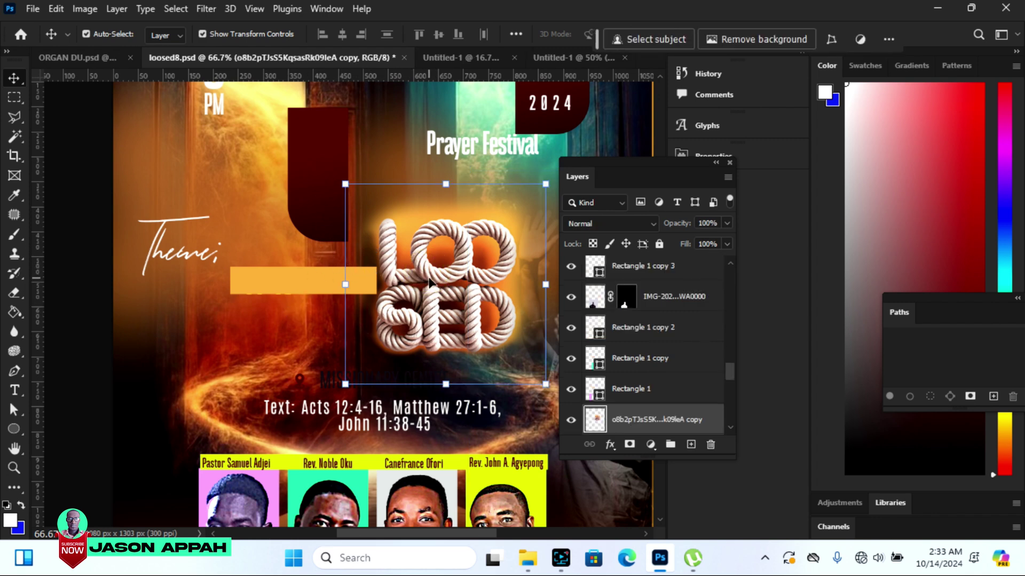
left_click_drag(439, 280, 432, 191)
left_click_drag(438, 277, 483, 279)
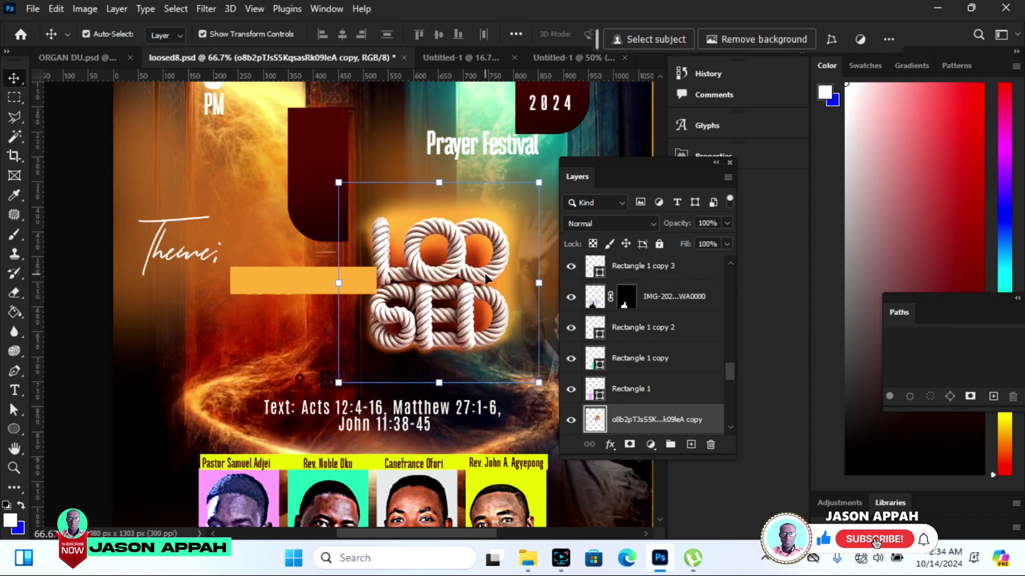
left_click(453, 59)
left_click(516, 60)
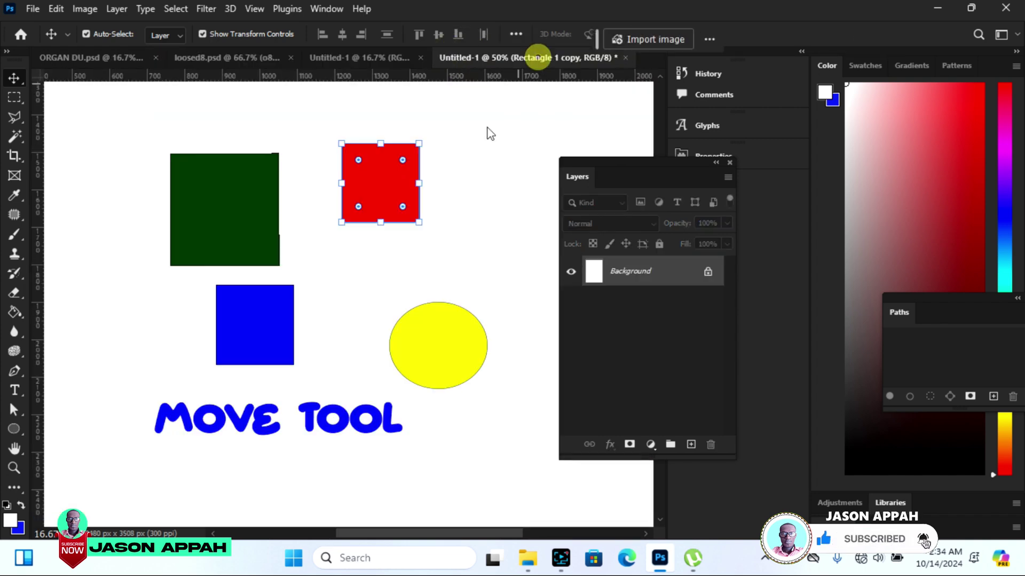